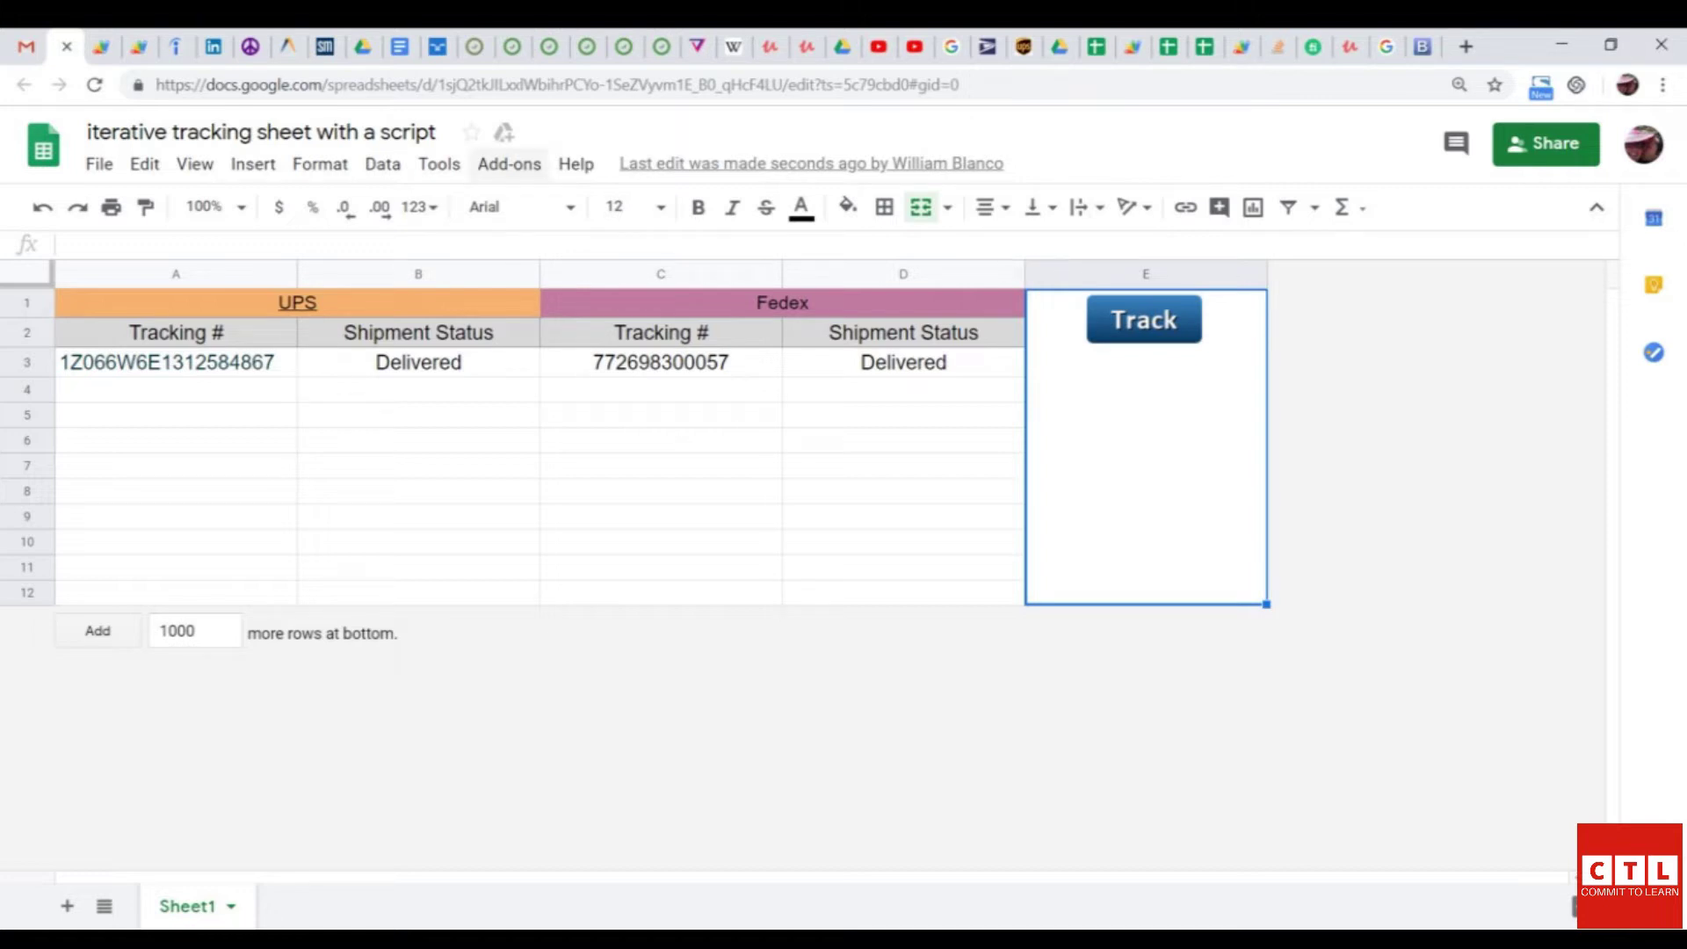
# - Open the sheet's 'tracking code' Apps Script project via Tools > Script editor
pyautogui.click(439, 164)
pyautogui.click(503, 267)
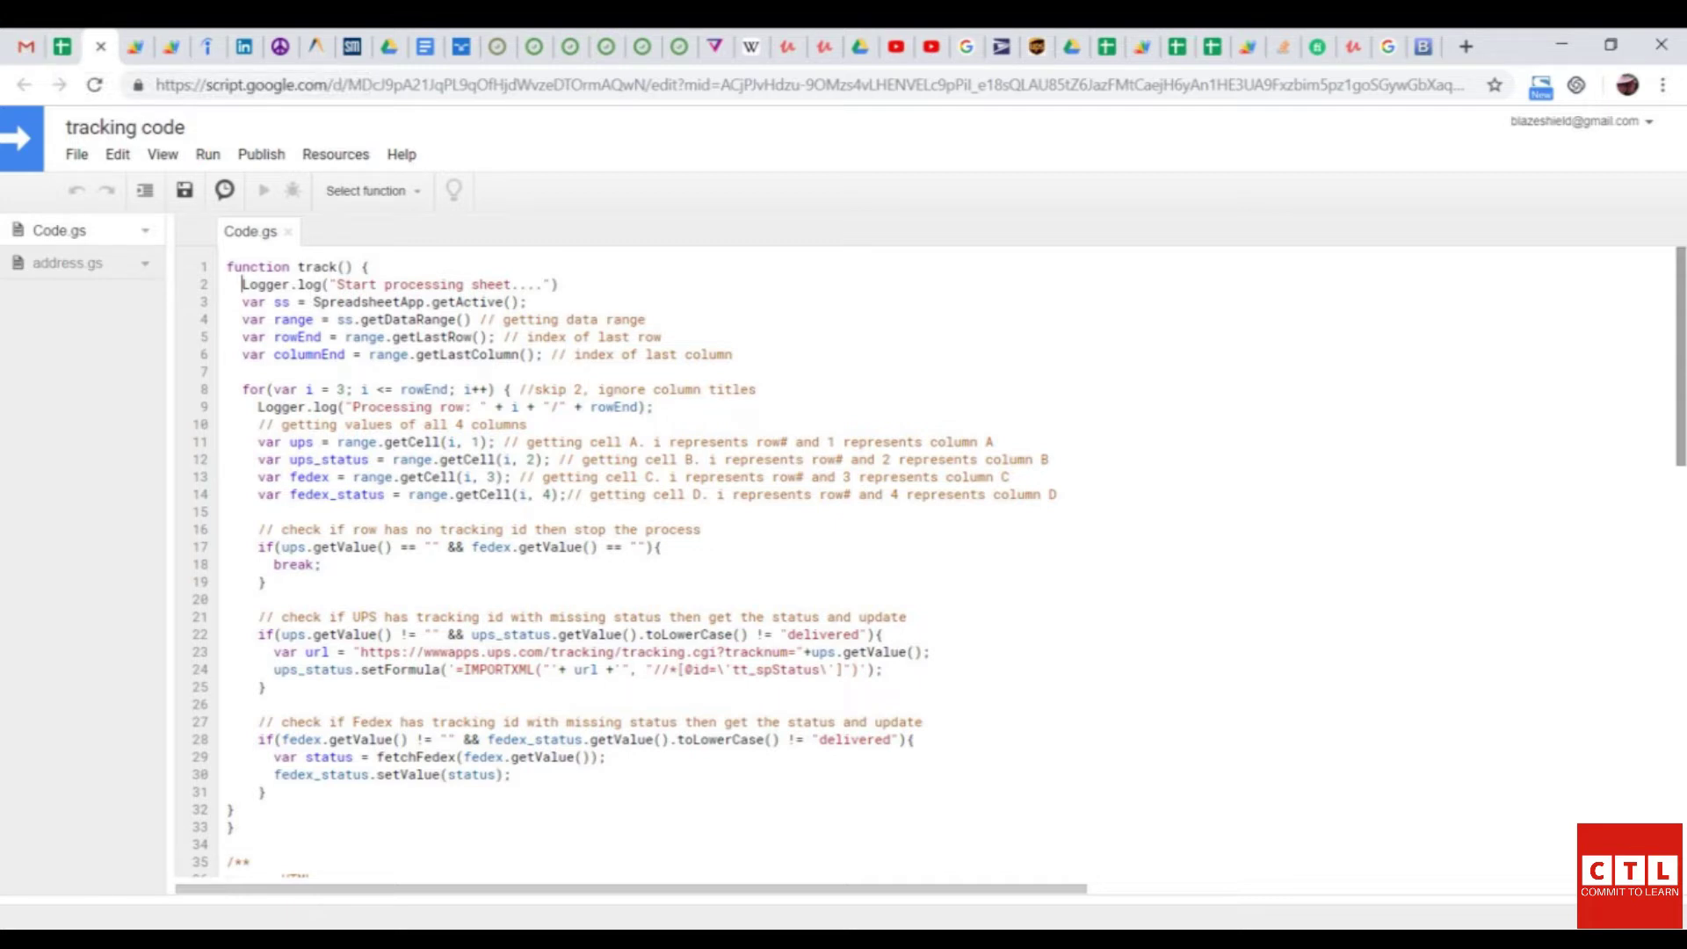
# - Leave the script editor by moving focus to the browser's address bar
pyautogui.press('F6')
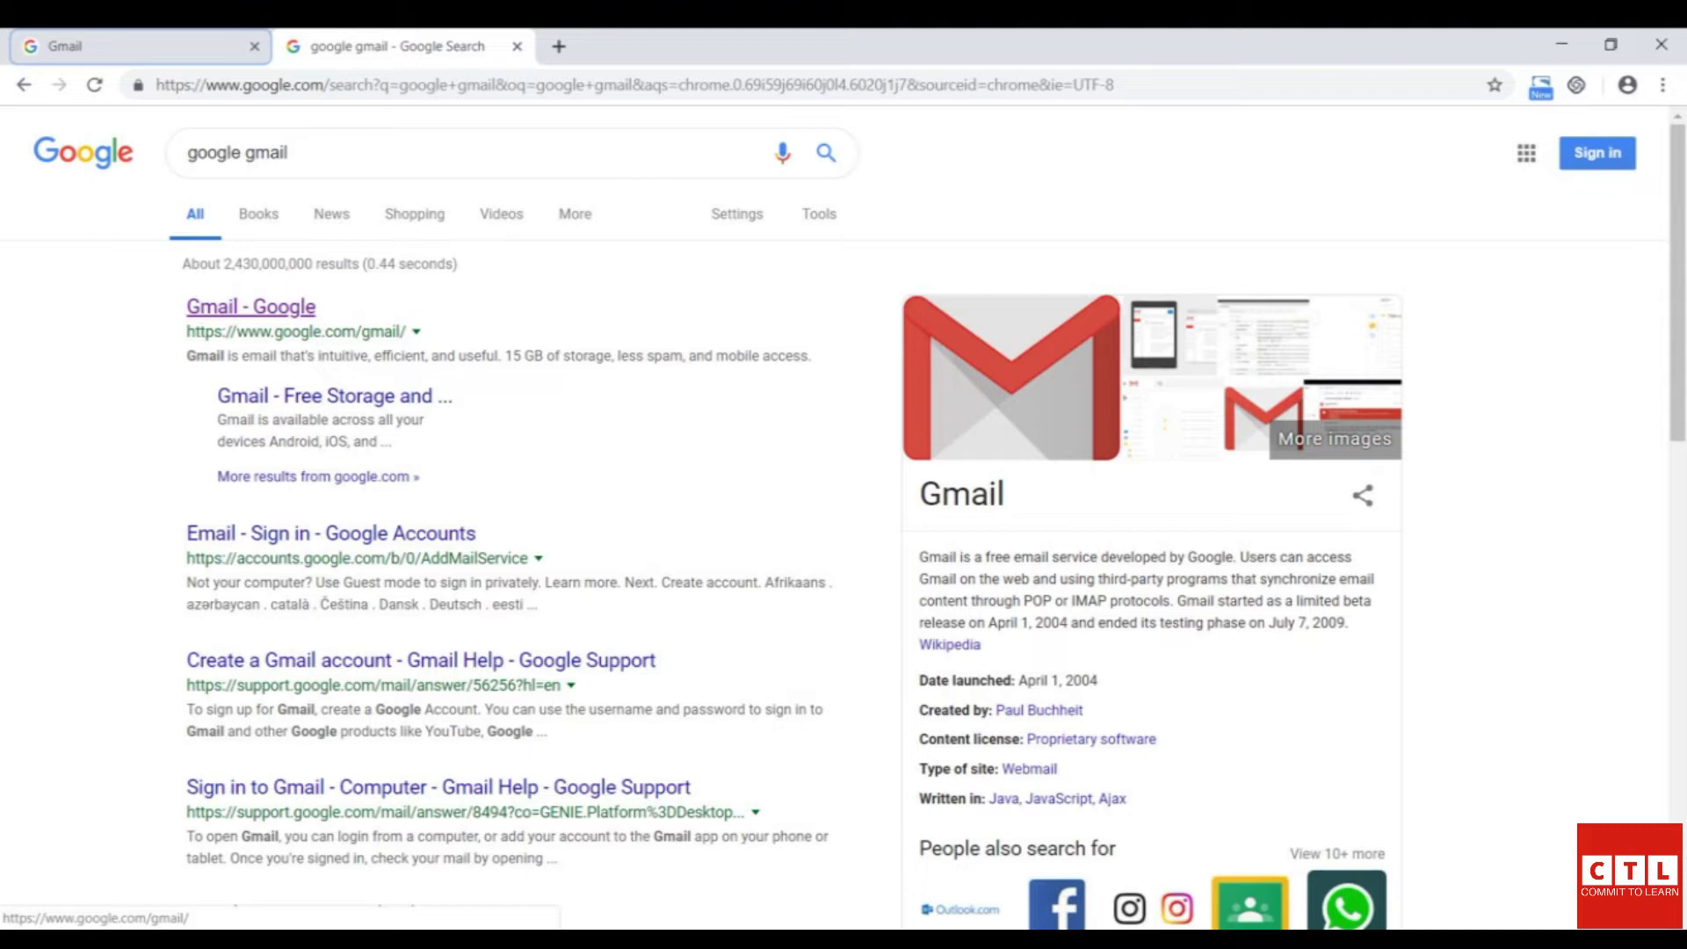
# - Follow the 'Gmail - Google' search result to the Gmail sign-in page
pyautogui.rightClick(254, 303)
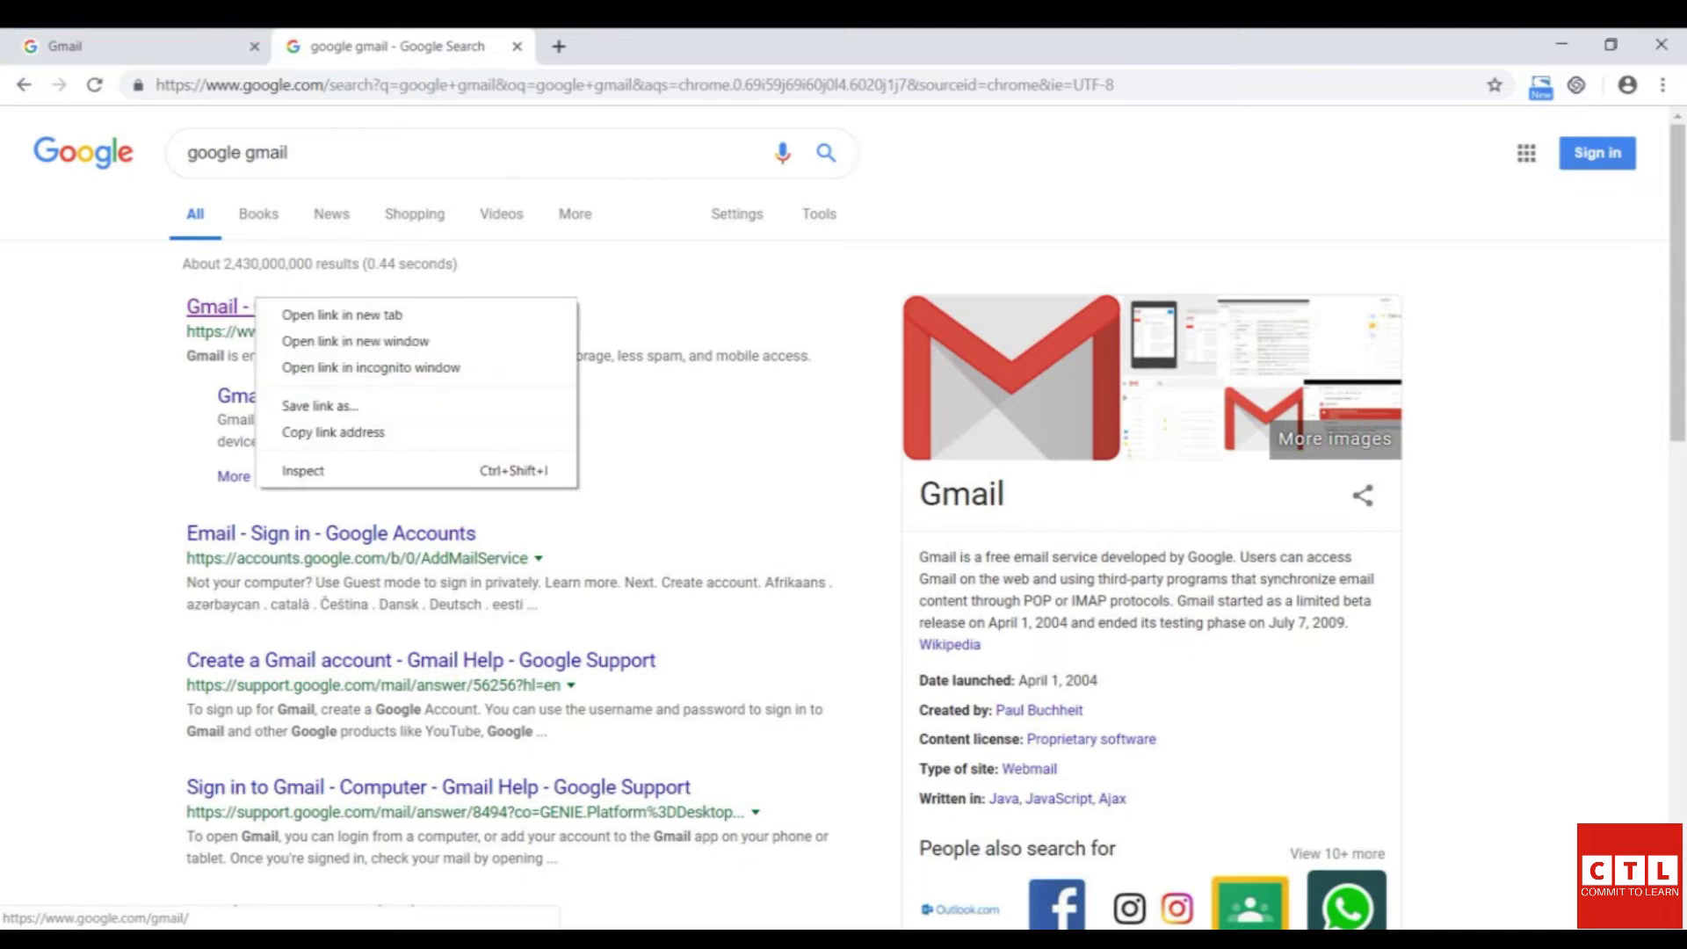
pyautogui.click(237, 306)
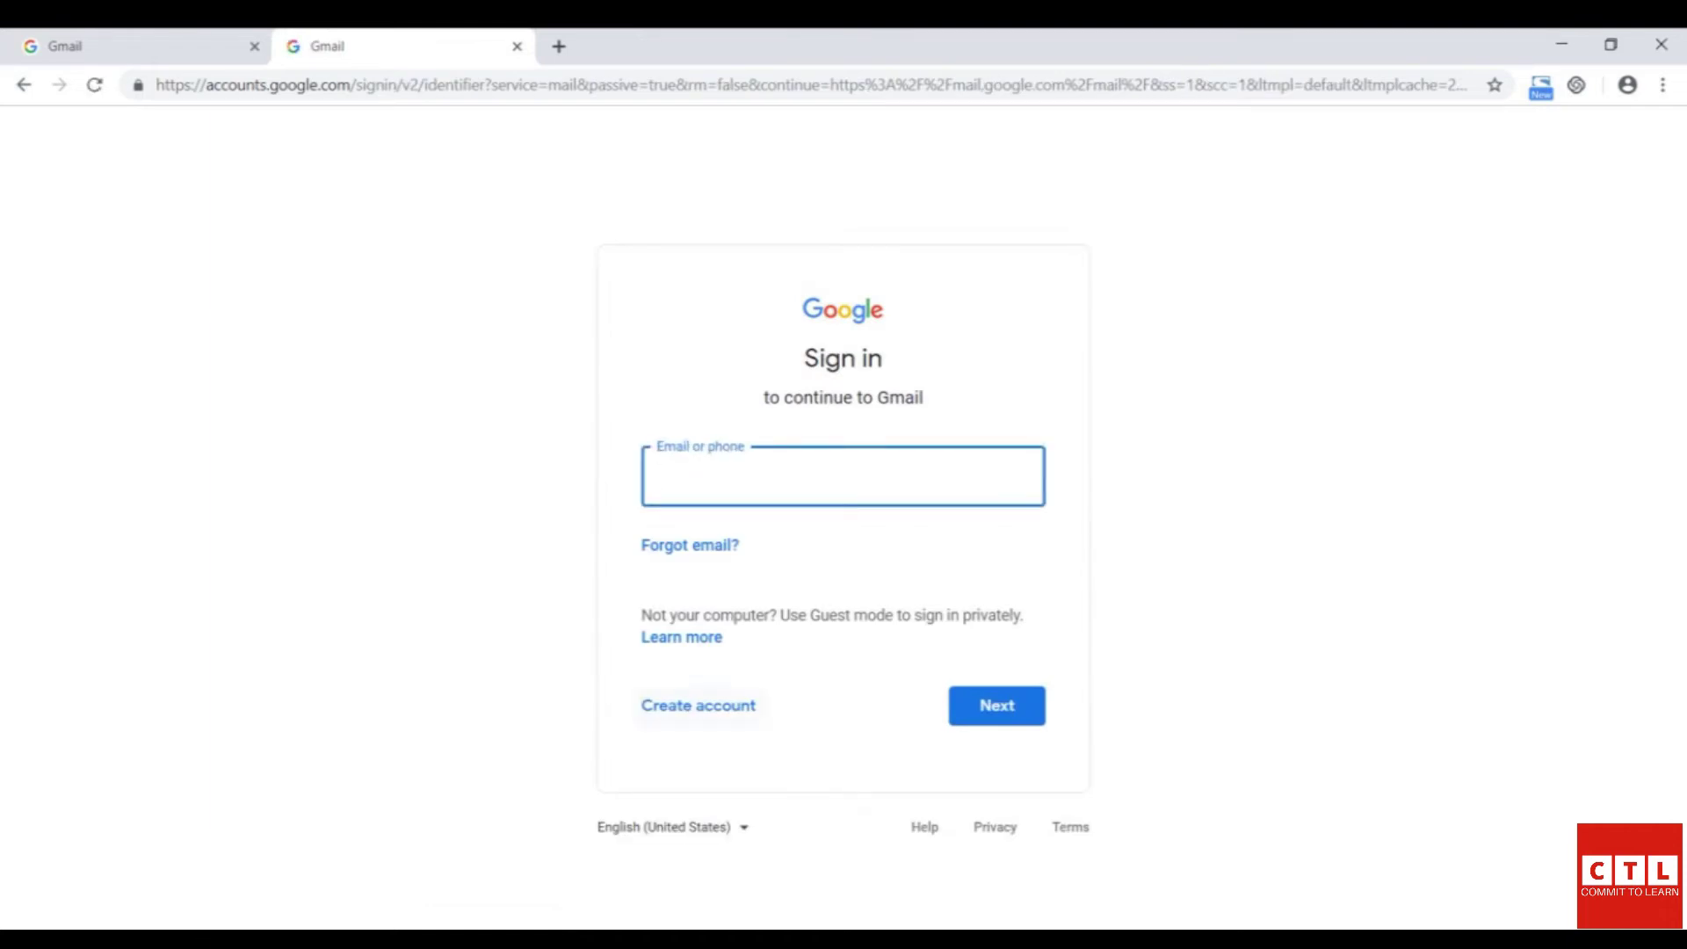
# - Start a new Google account and enter the first name, last name and a username
pyautogui.click(699, 706)
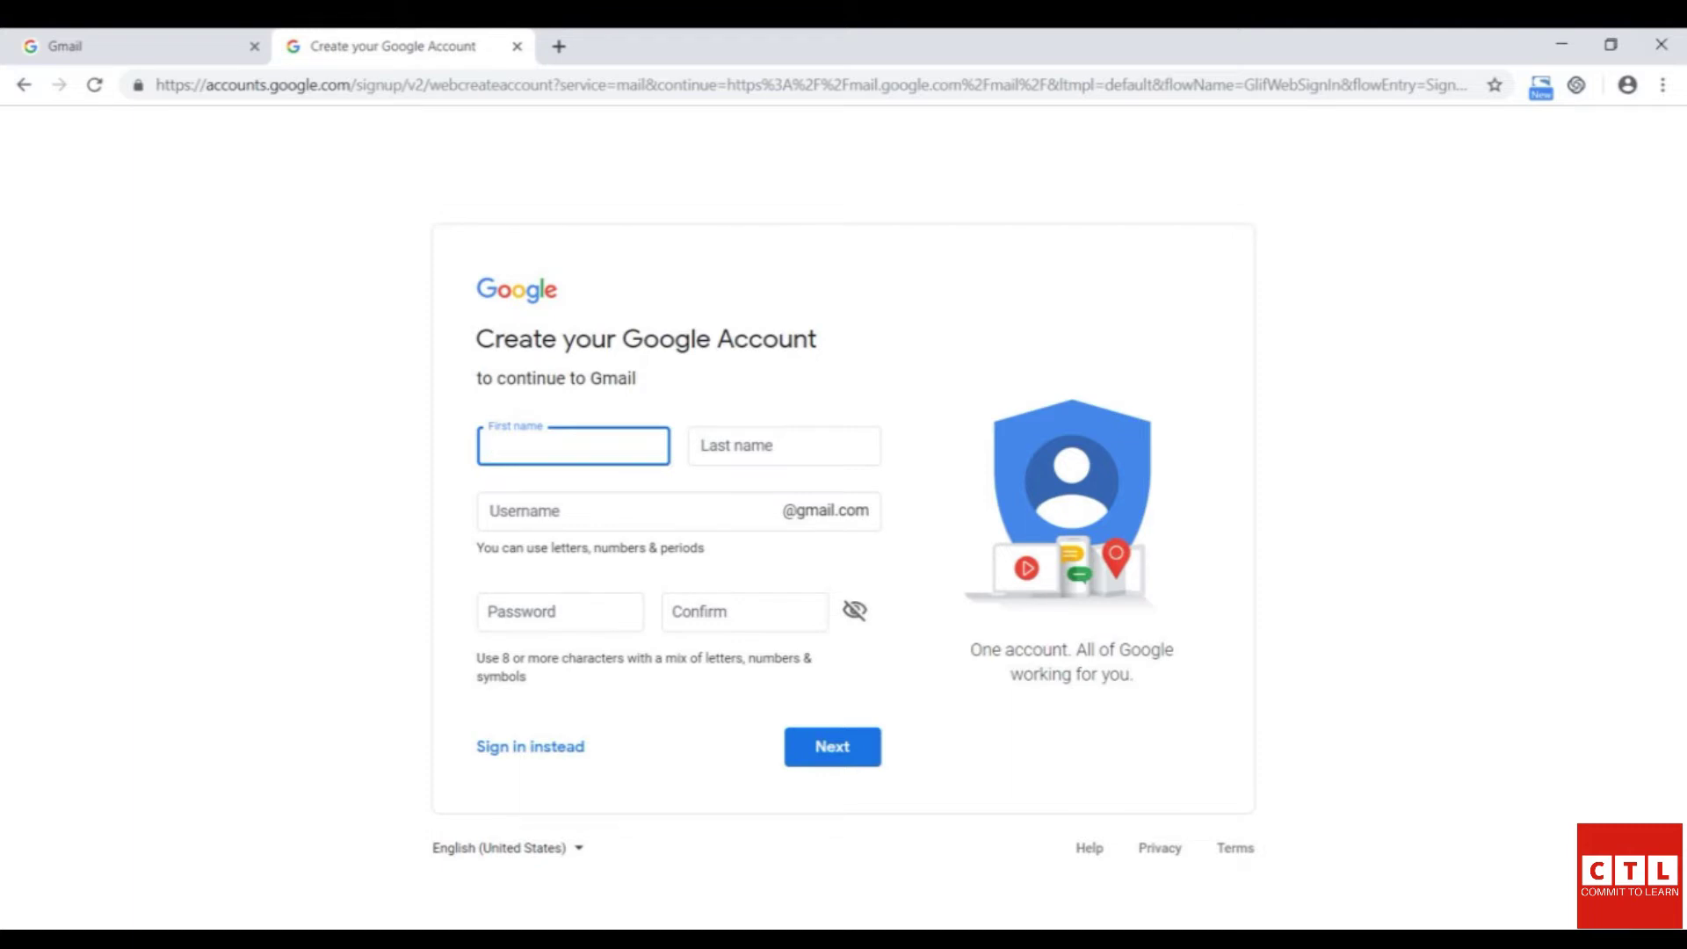
pyautogui.press('Tab')
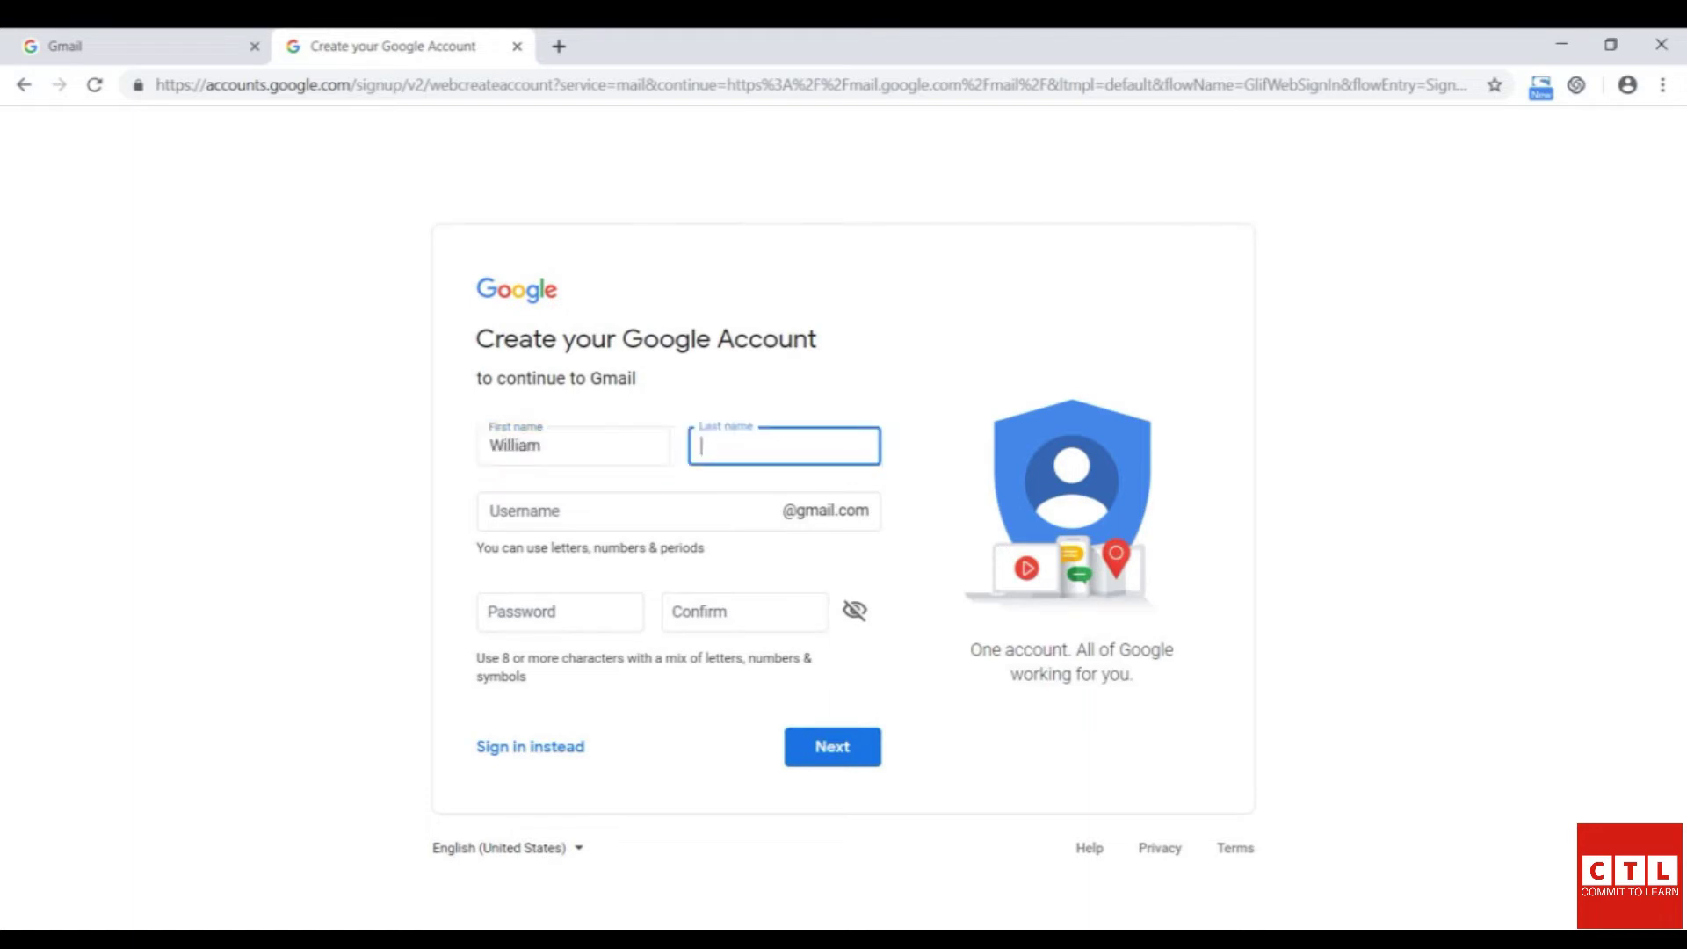
pyautogui.press('Tab')
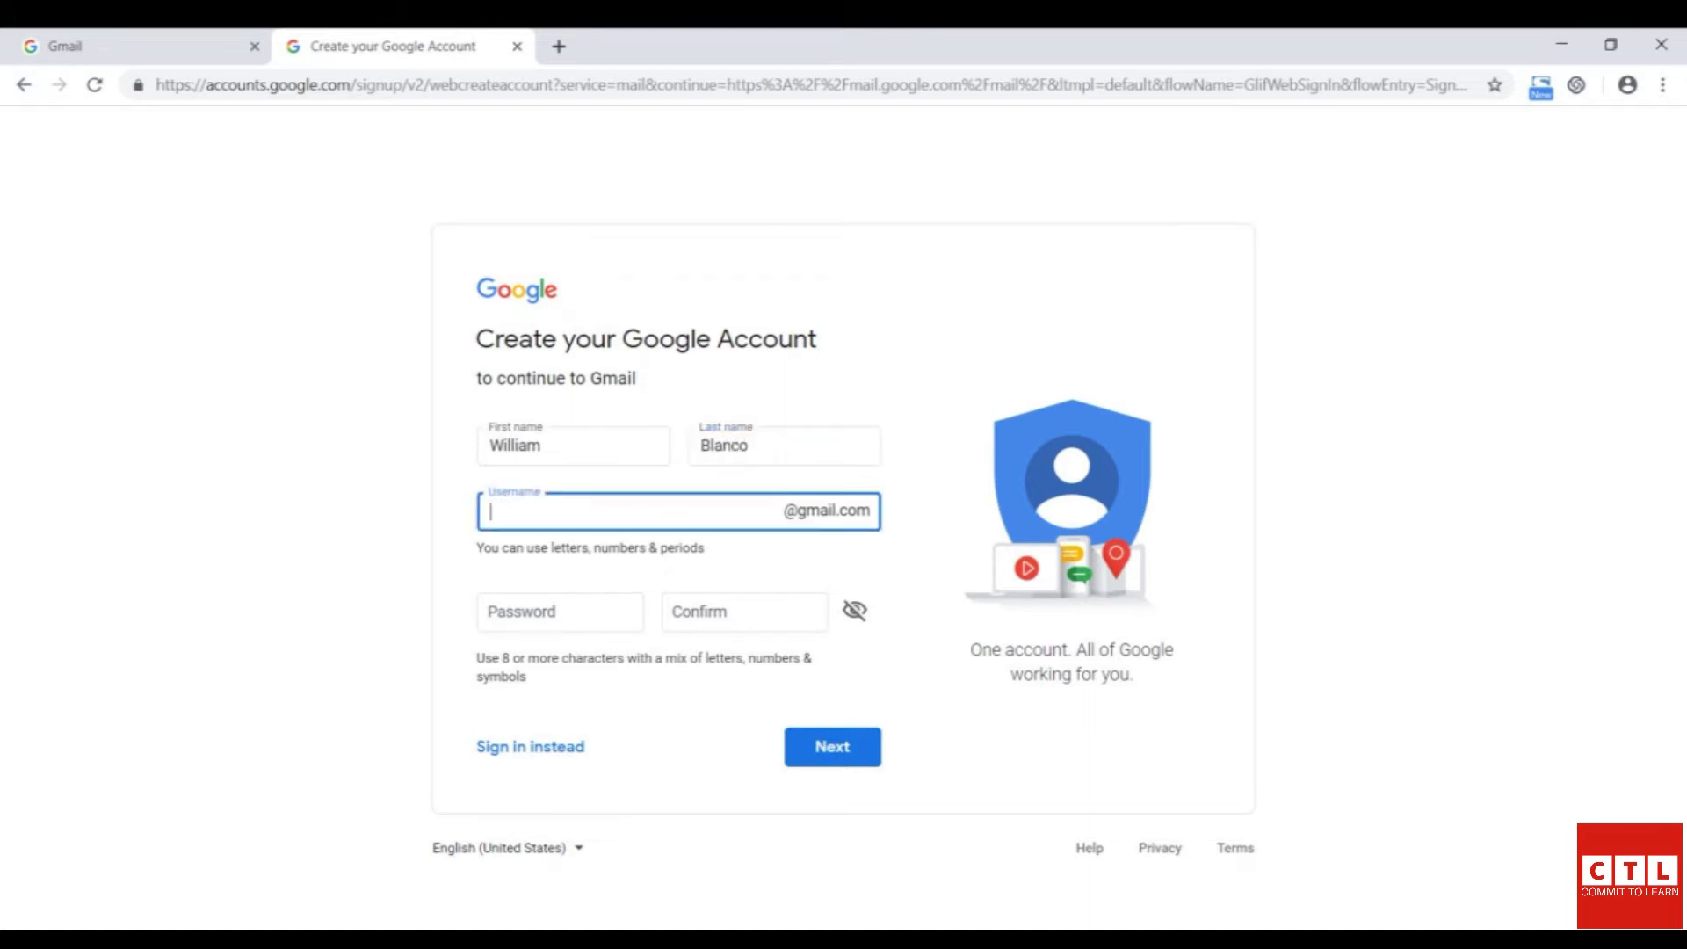
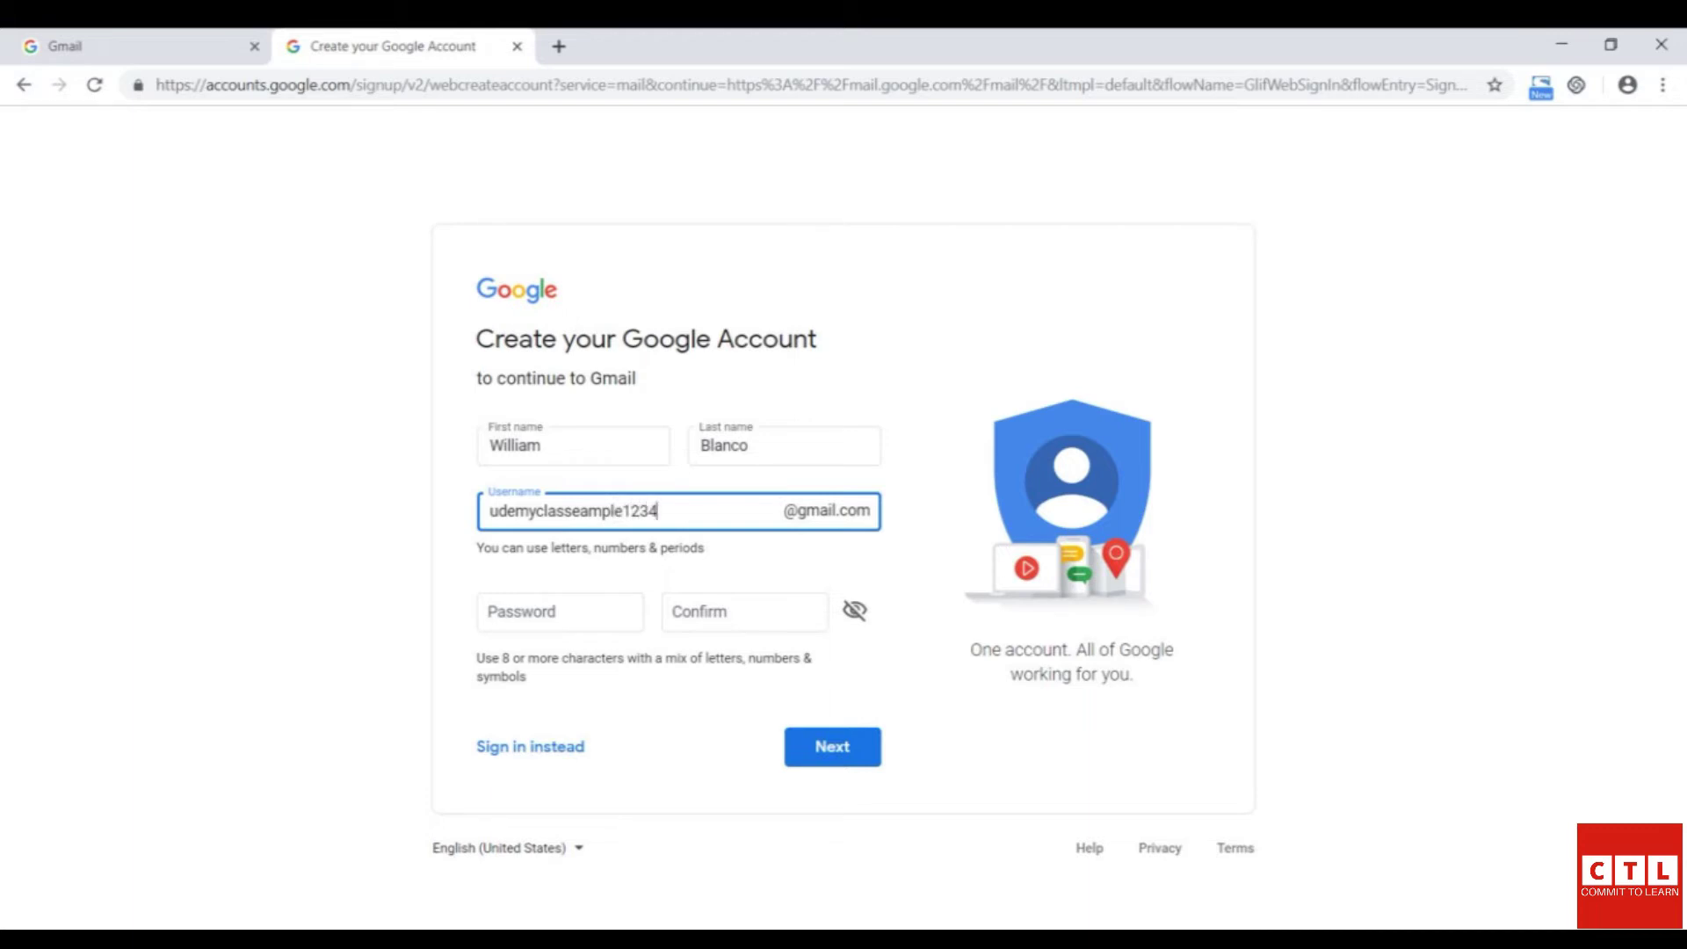
pyautogui.click(639, 510)
pyautogui.doubleClick(639, 511)
# - Paste the account password into Password and Confirm, then submit the form
pyautogui.click(560, 611)
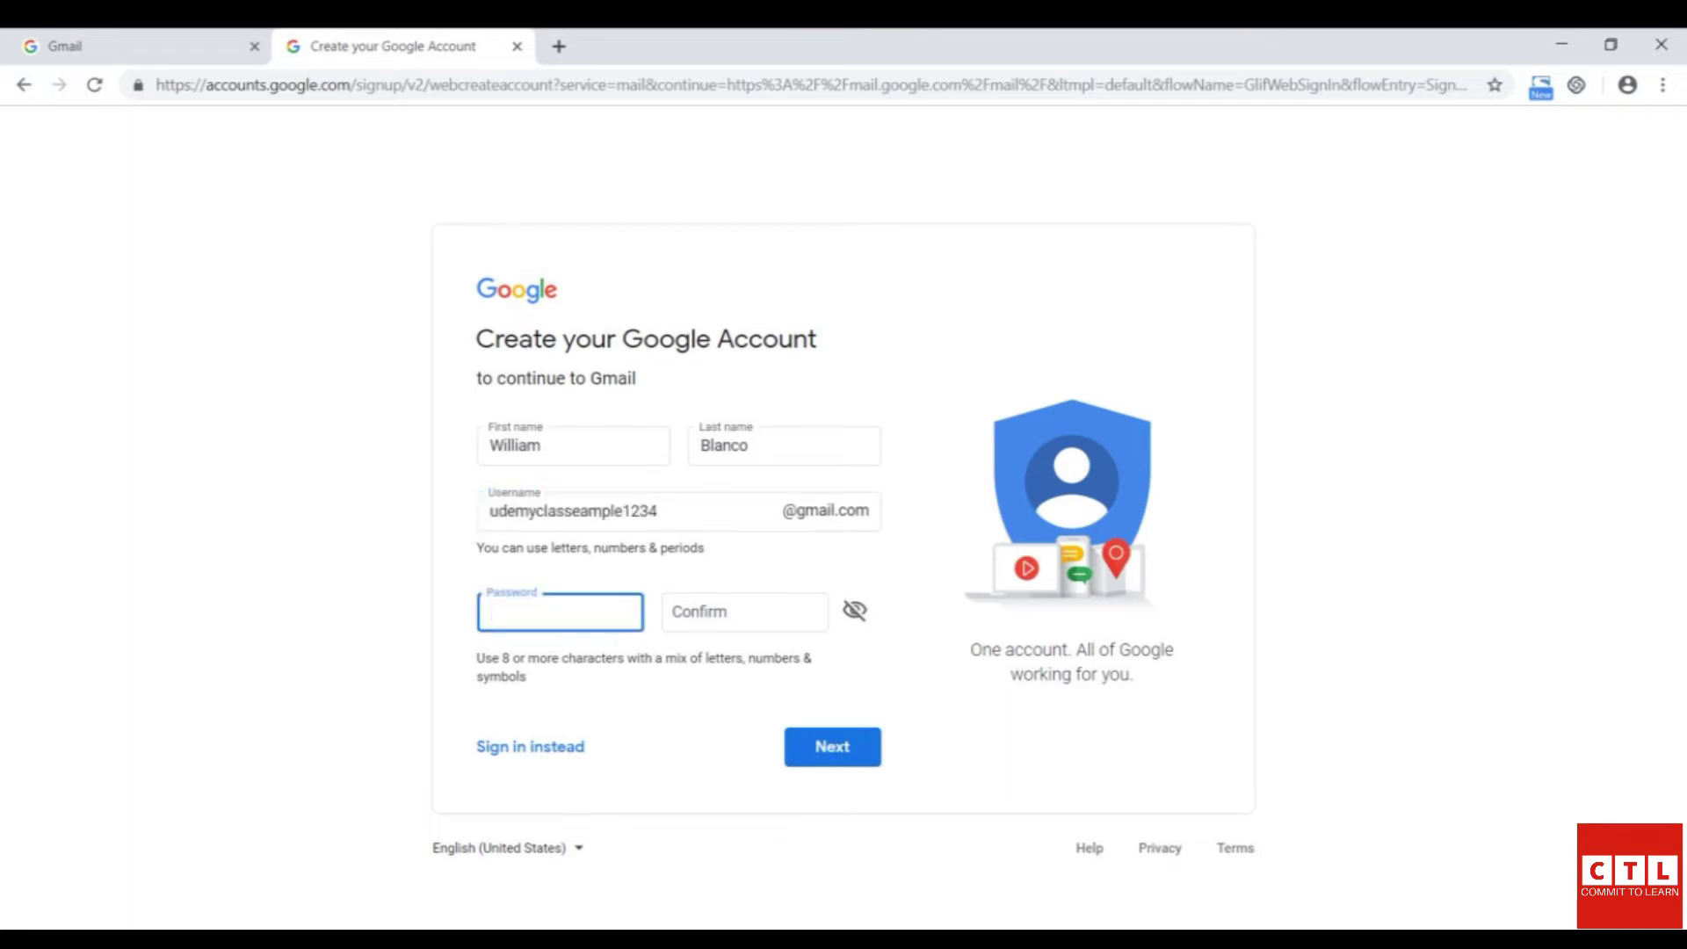
pyautogui.hotkey('ctrl', 'v')
pyautogui.click(744, 612)
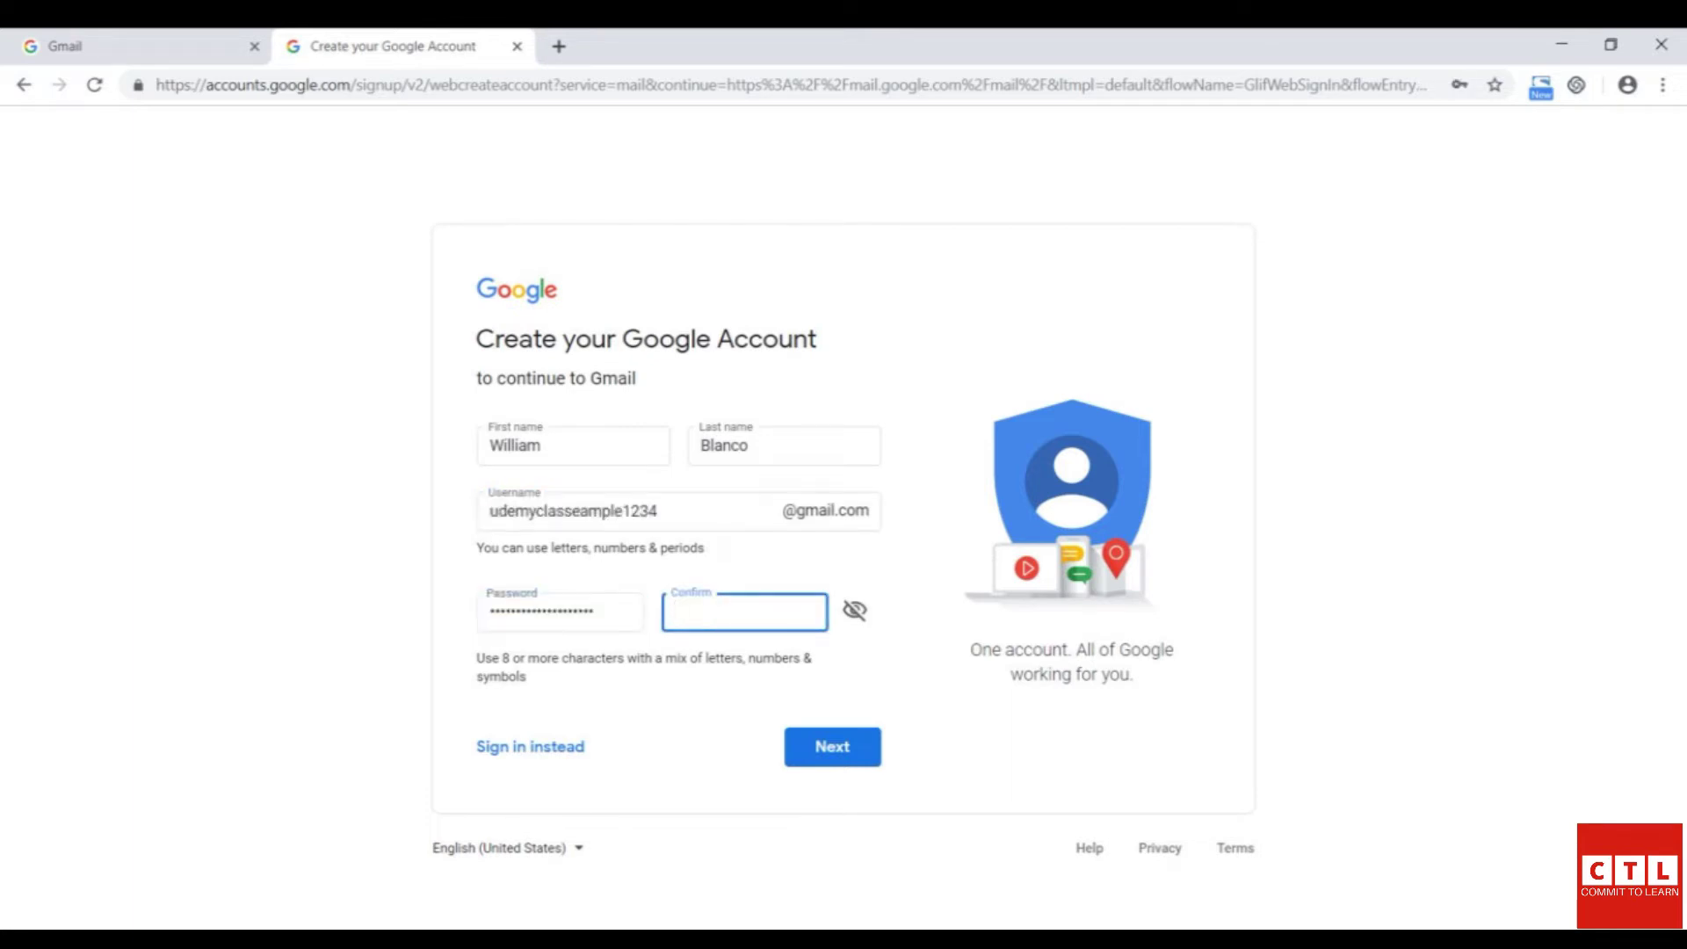
pyautogui.hotkey('ctrl', 'v')
pyautogui.press('Return')
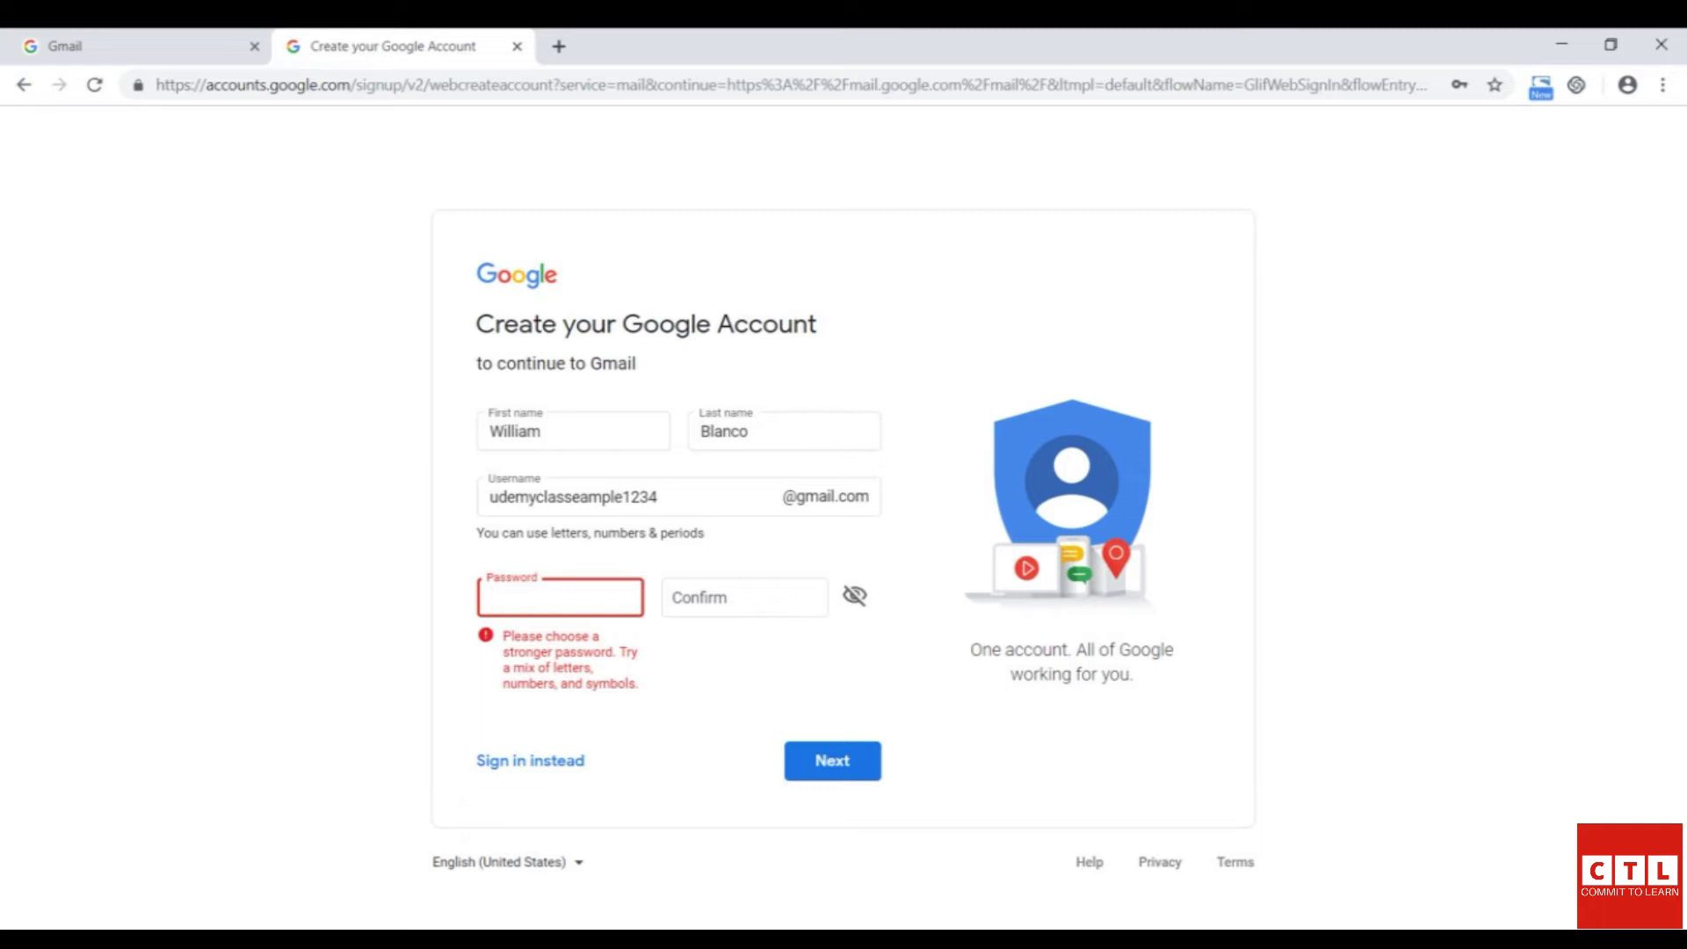
# - Enter and confirm a stronger password and resubmit the form
pyautogui.write('•••••••••')
pyautogui.press('Tab')
pyautogui.write('•••')
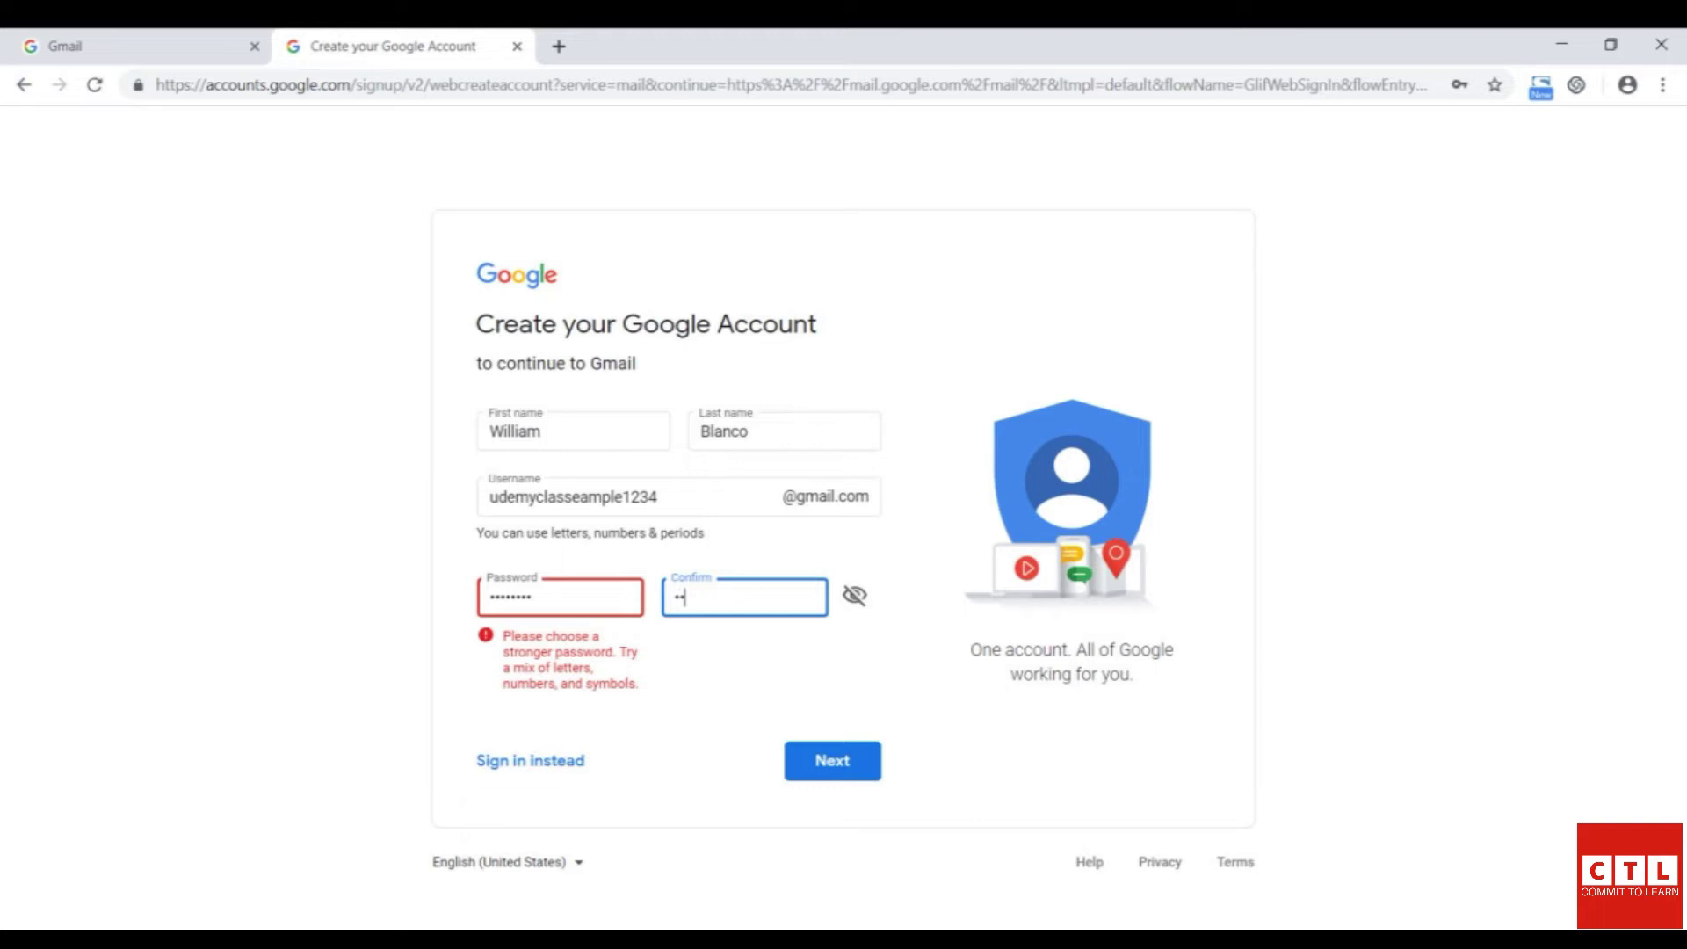
pyautogui.write('••••')
pyautogui.press('Return')
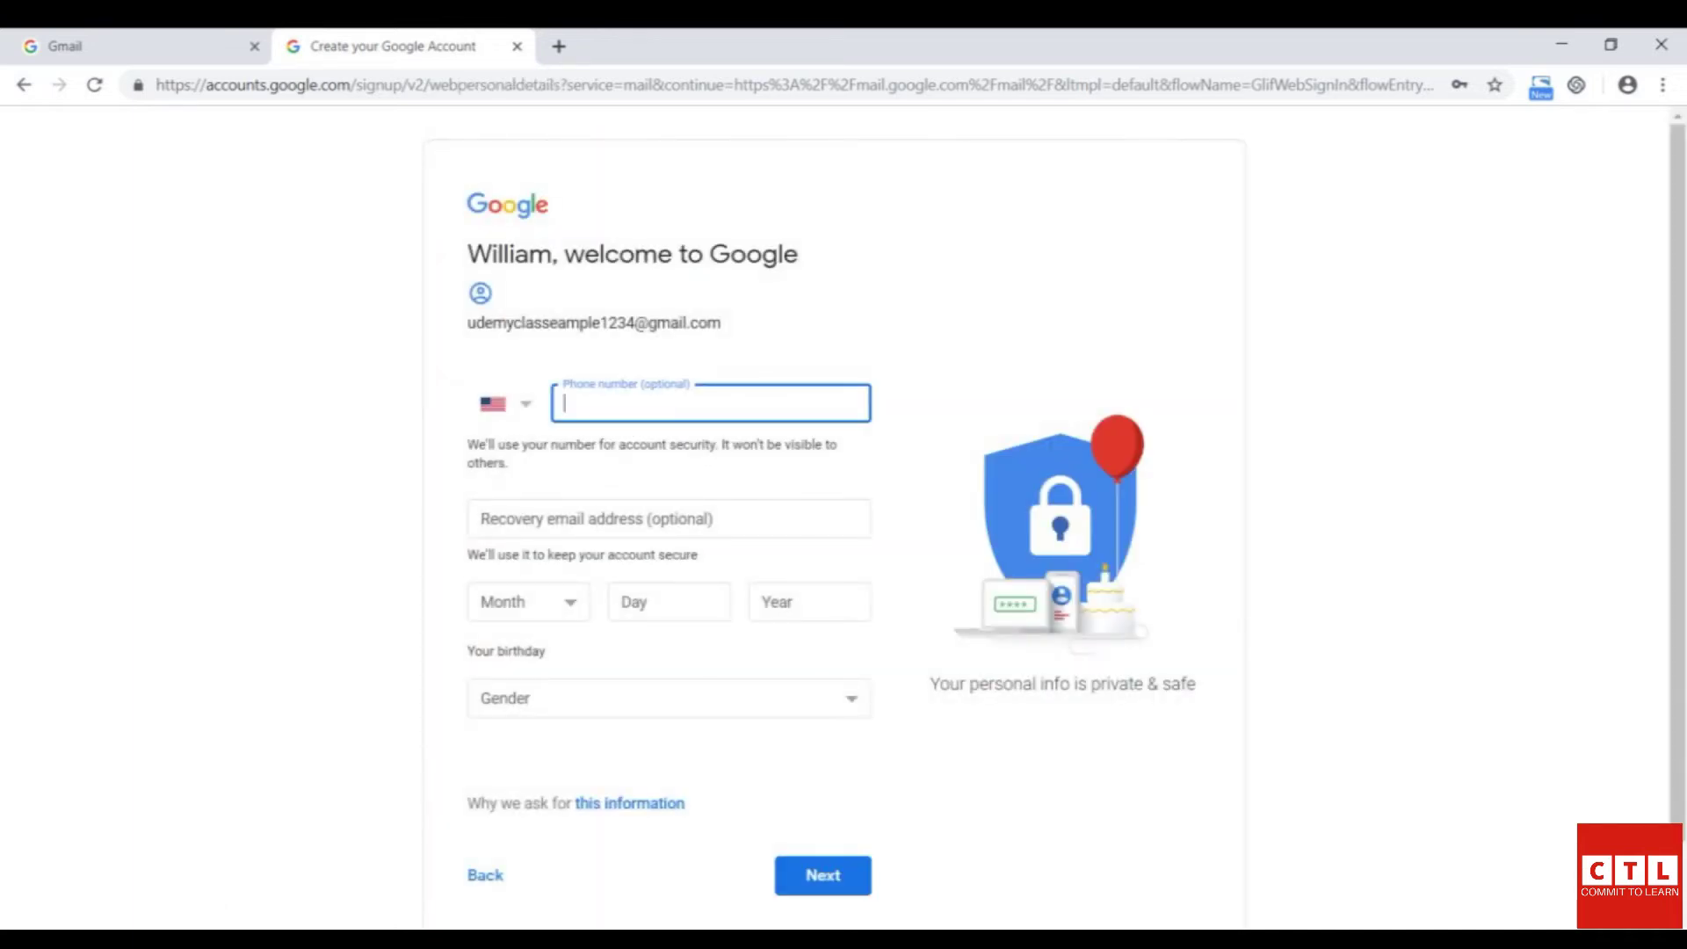
# - Enter the birthday as March 05, 1970
pyautogui.scroll(-1, 844, 510)
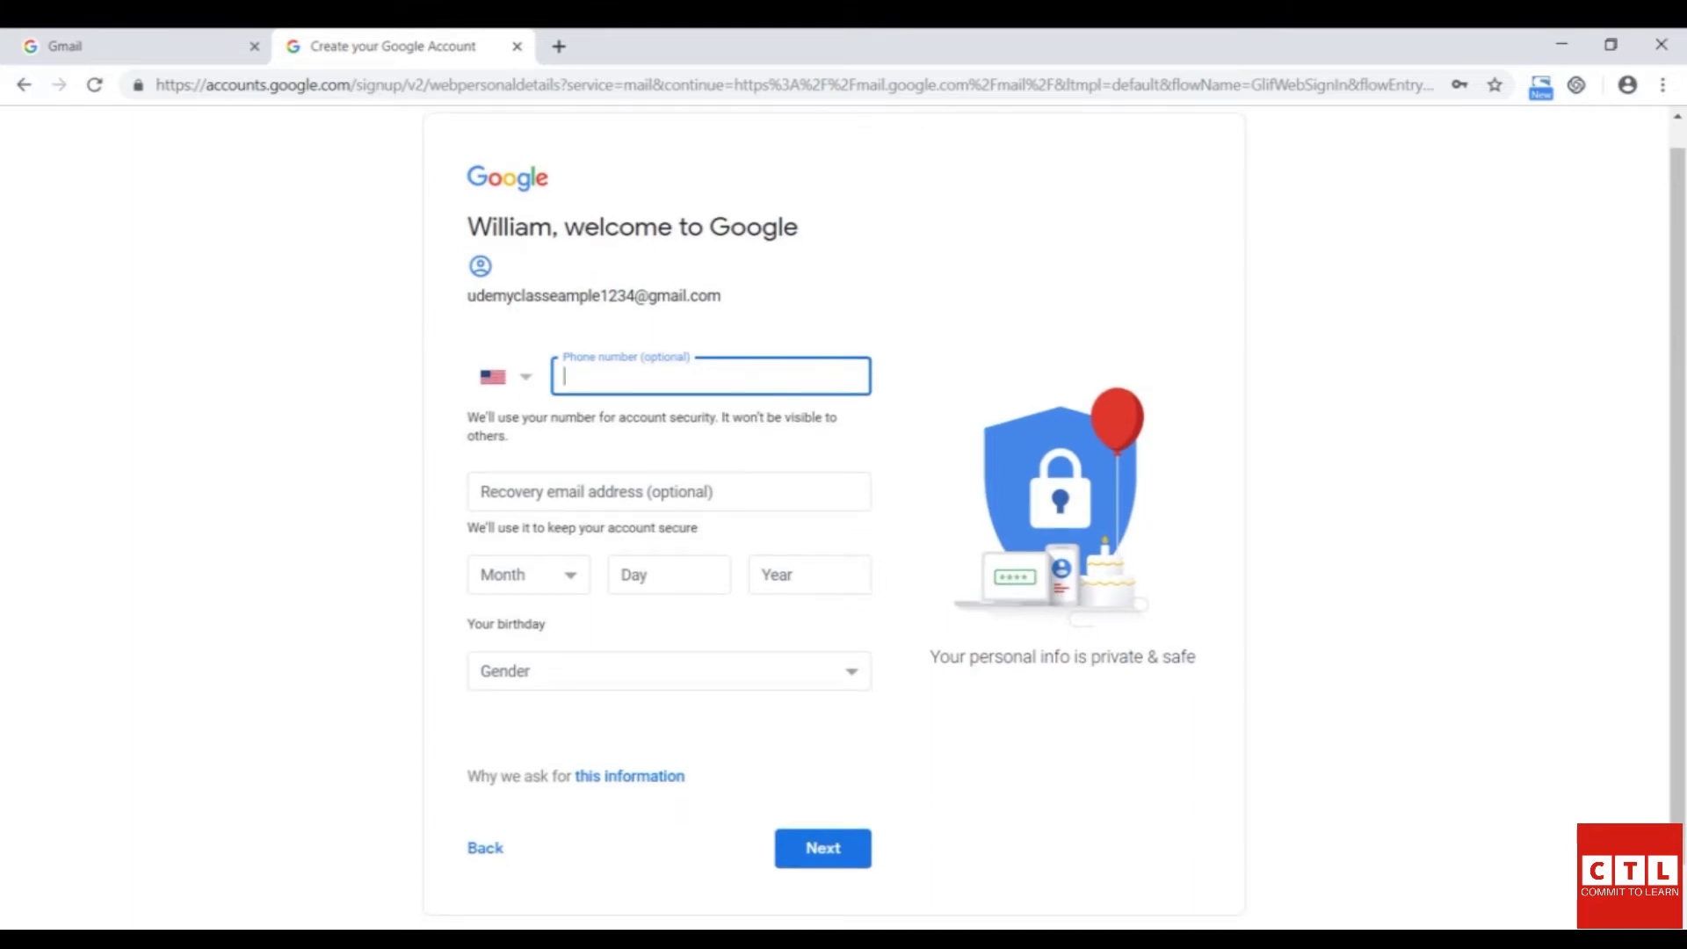
pyautogui.click(527, 574)
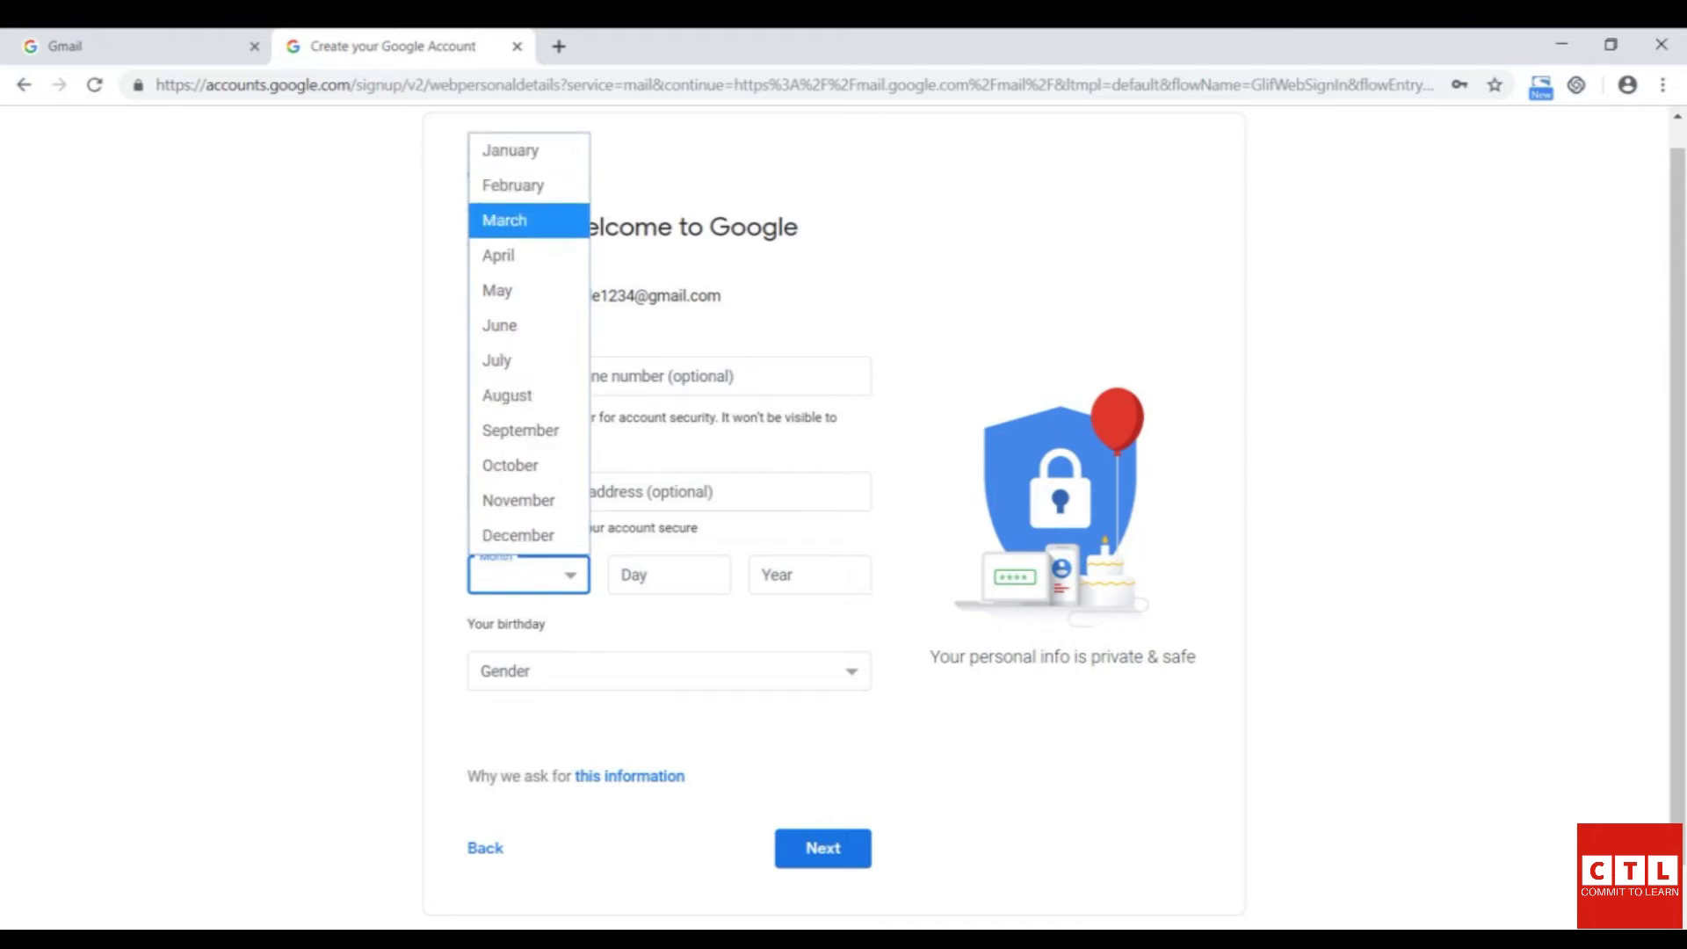
pyautogui.press('Return')
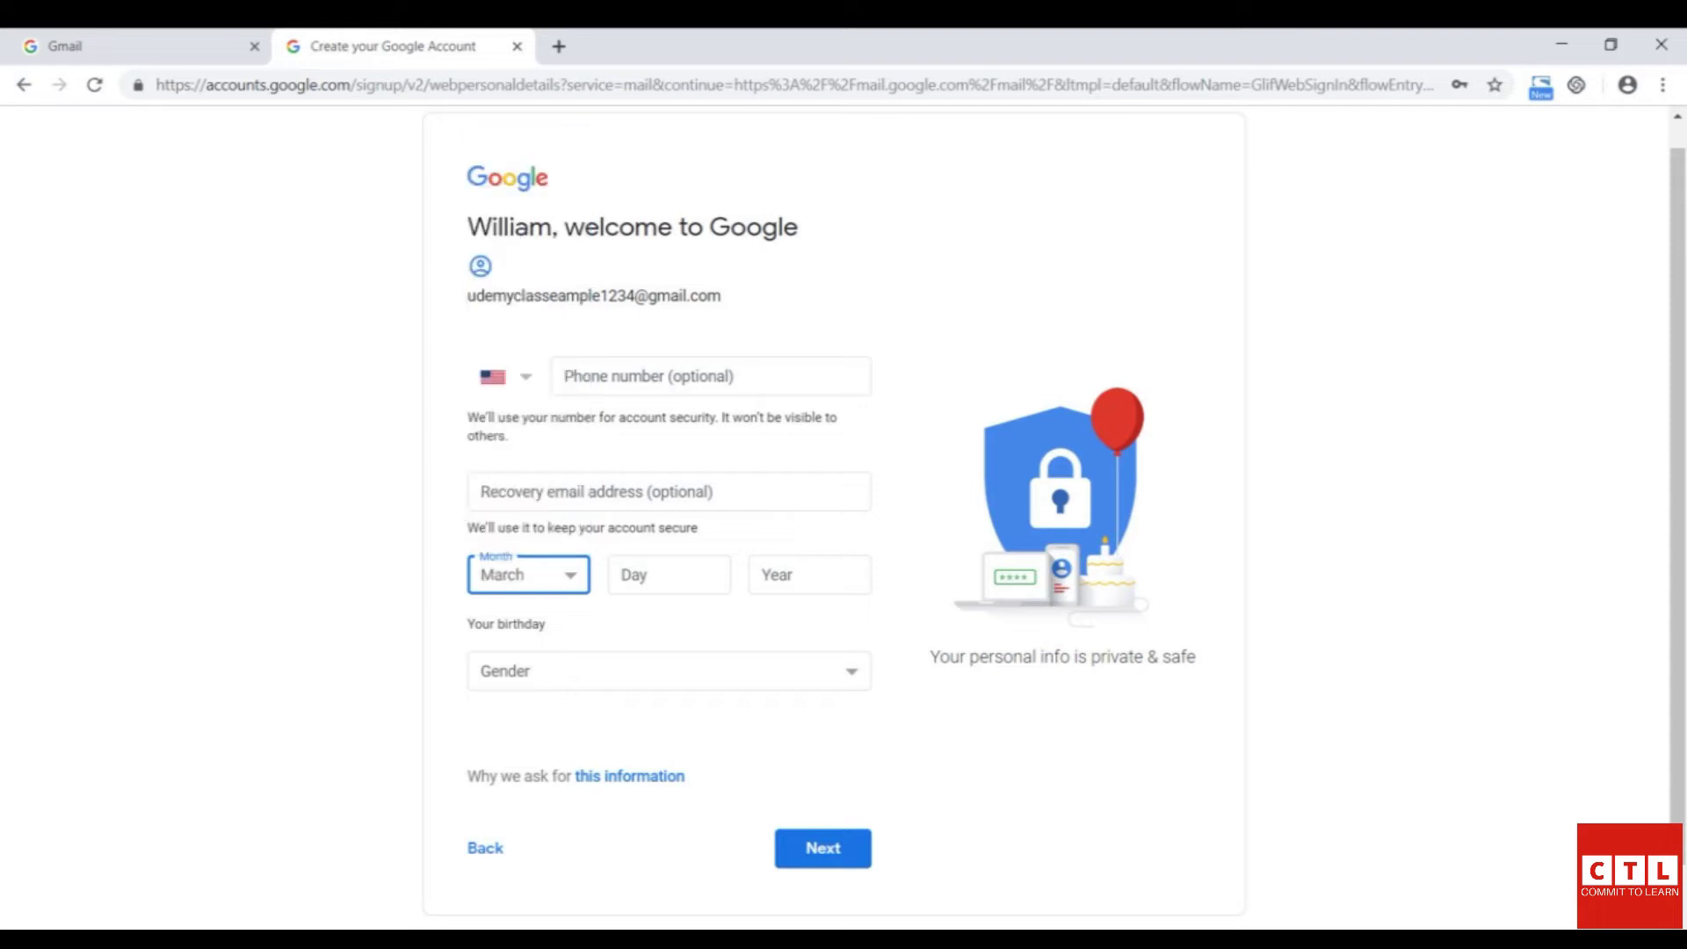
pyautogui.click(668, 575)
pyautogui.write('05')
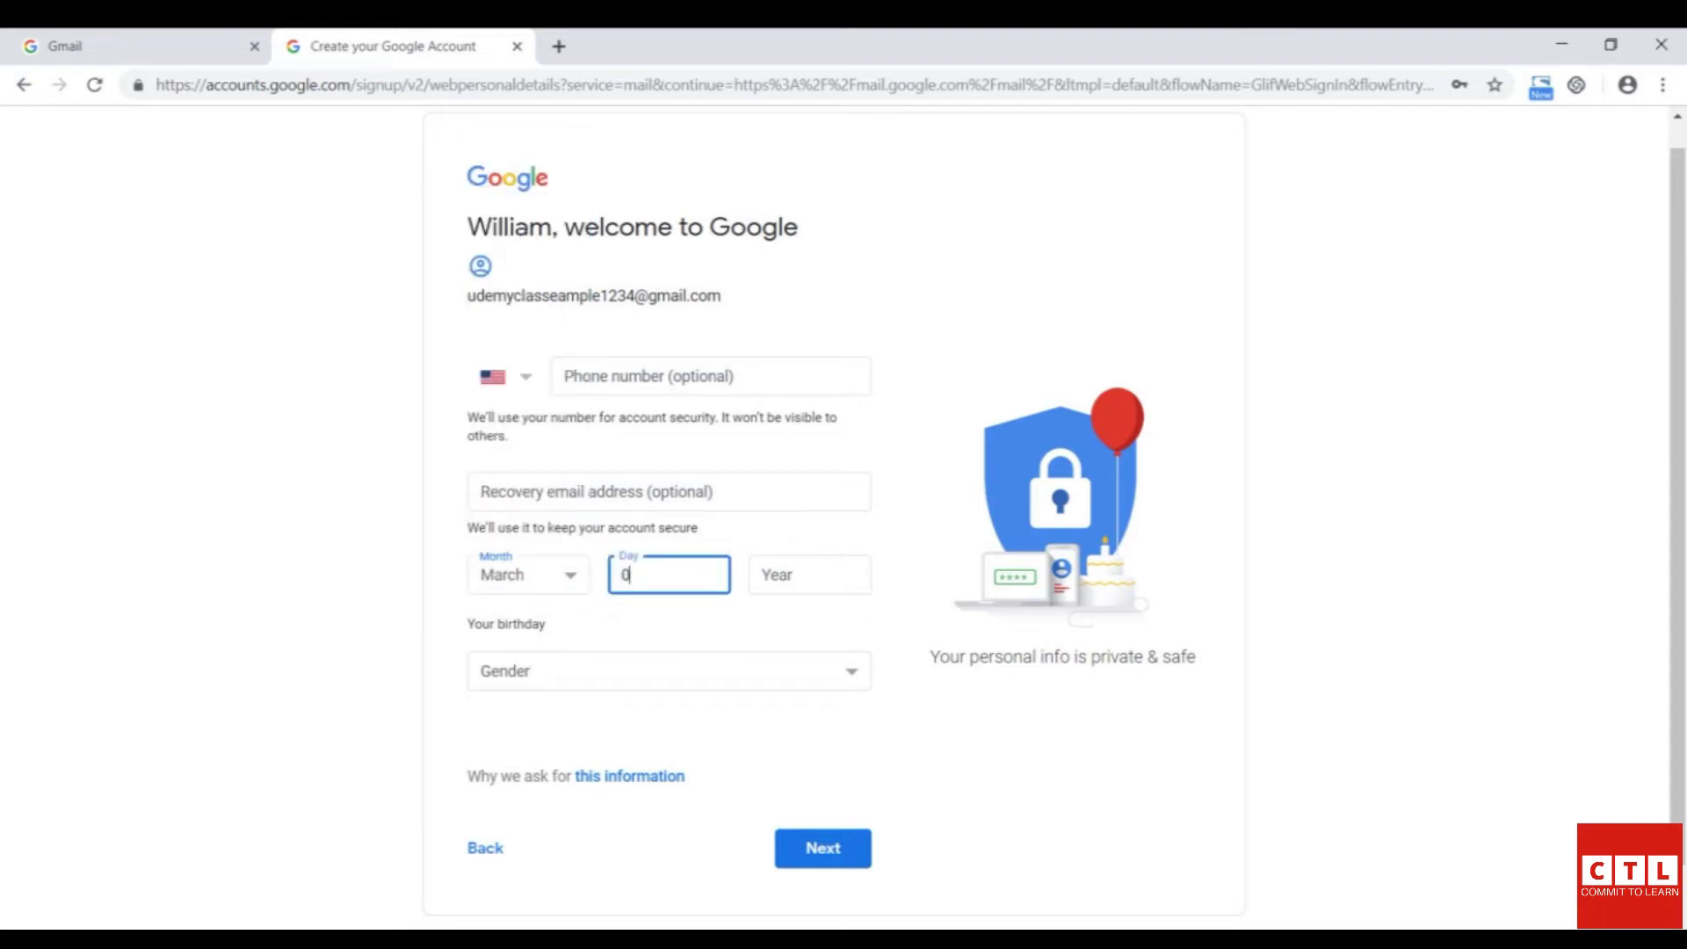
pyautogui.click(809, 575)
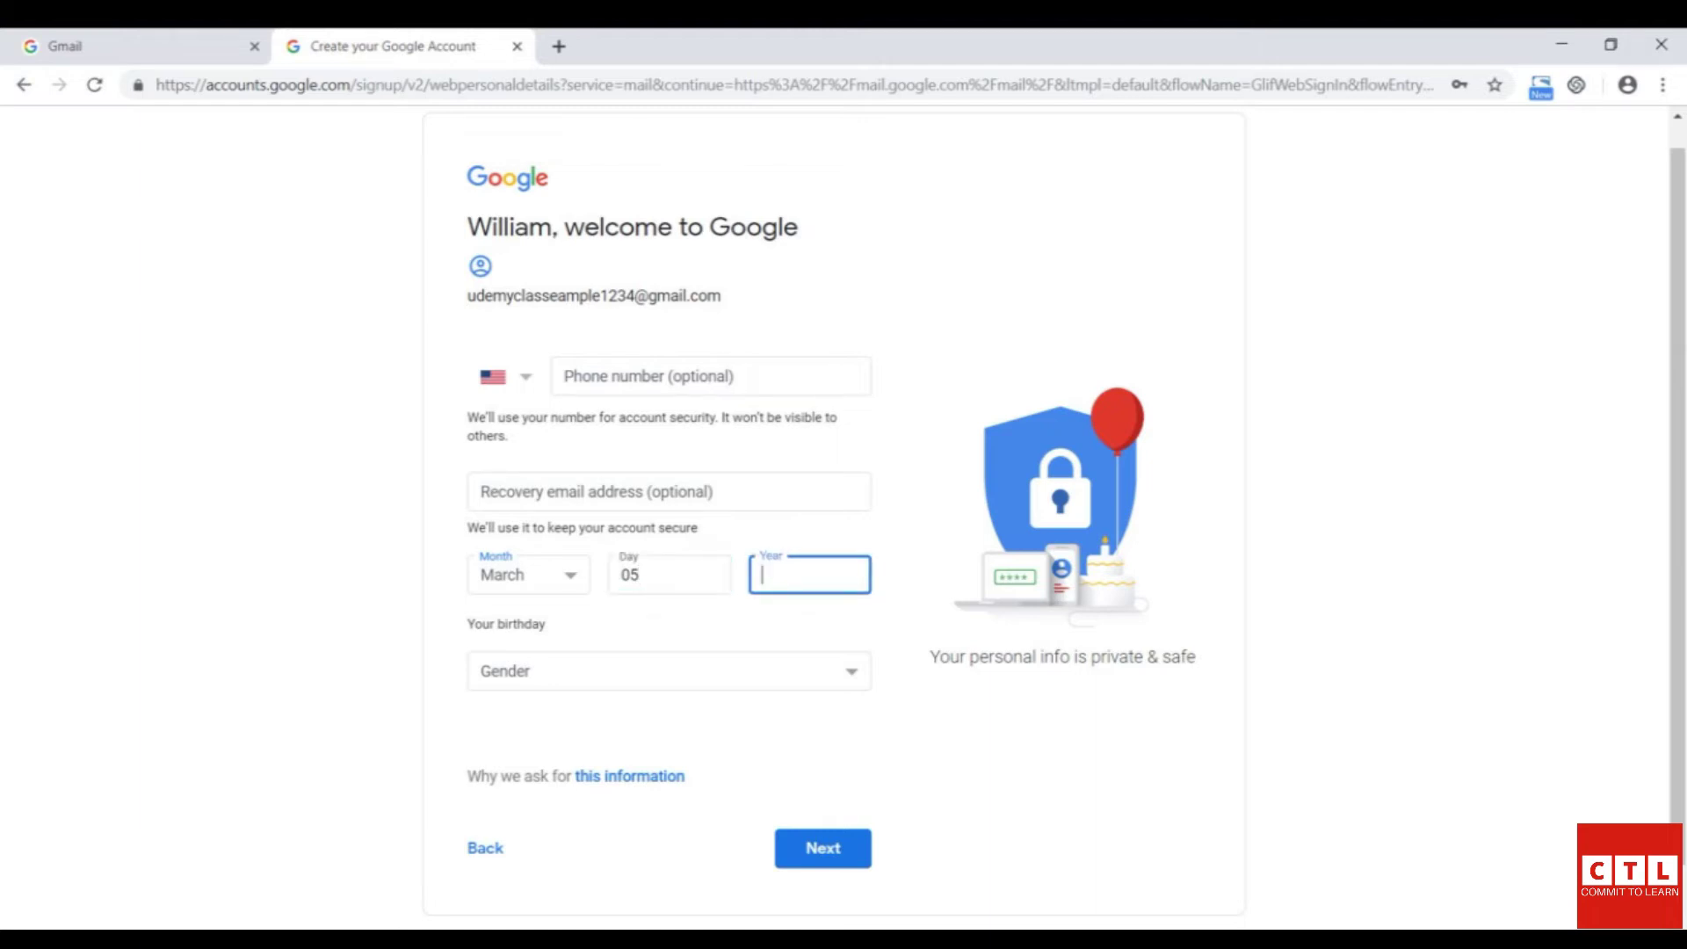
pyautogui.write('1970')
# - Set the gender to Male and submit the personal details
pyautogui.click(824, 848)
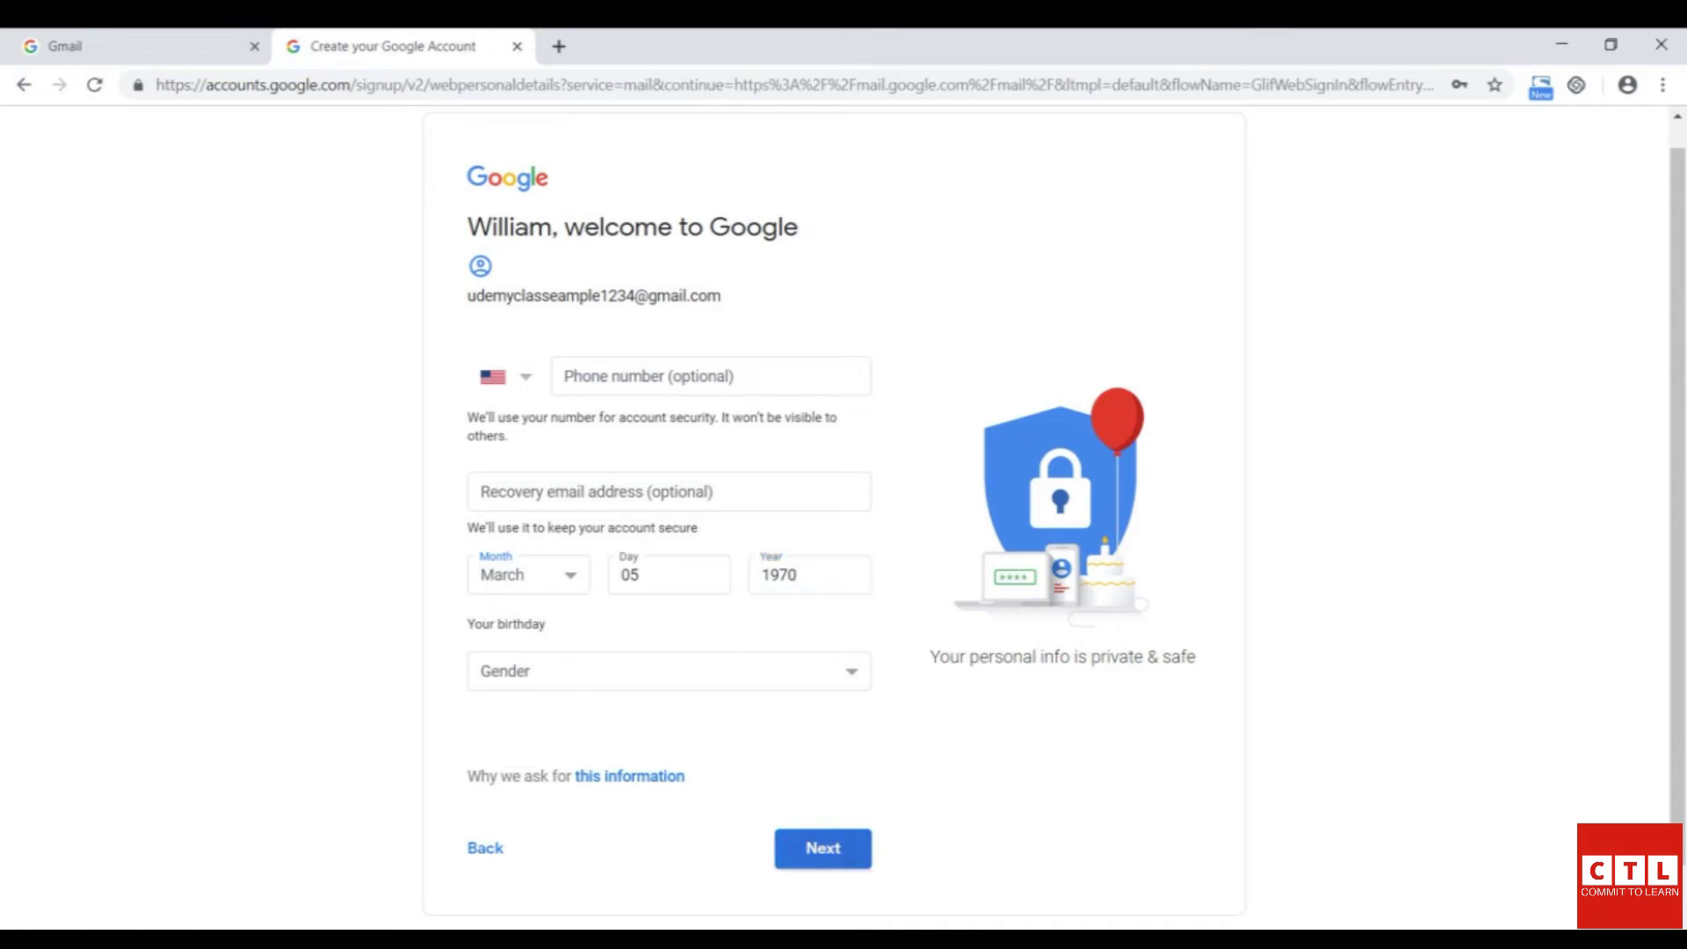
pyautogui.click(668, 671)
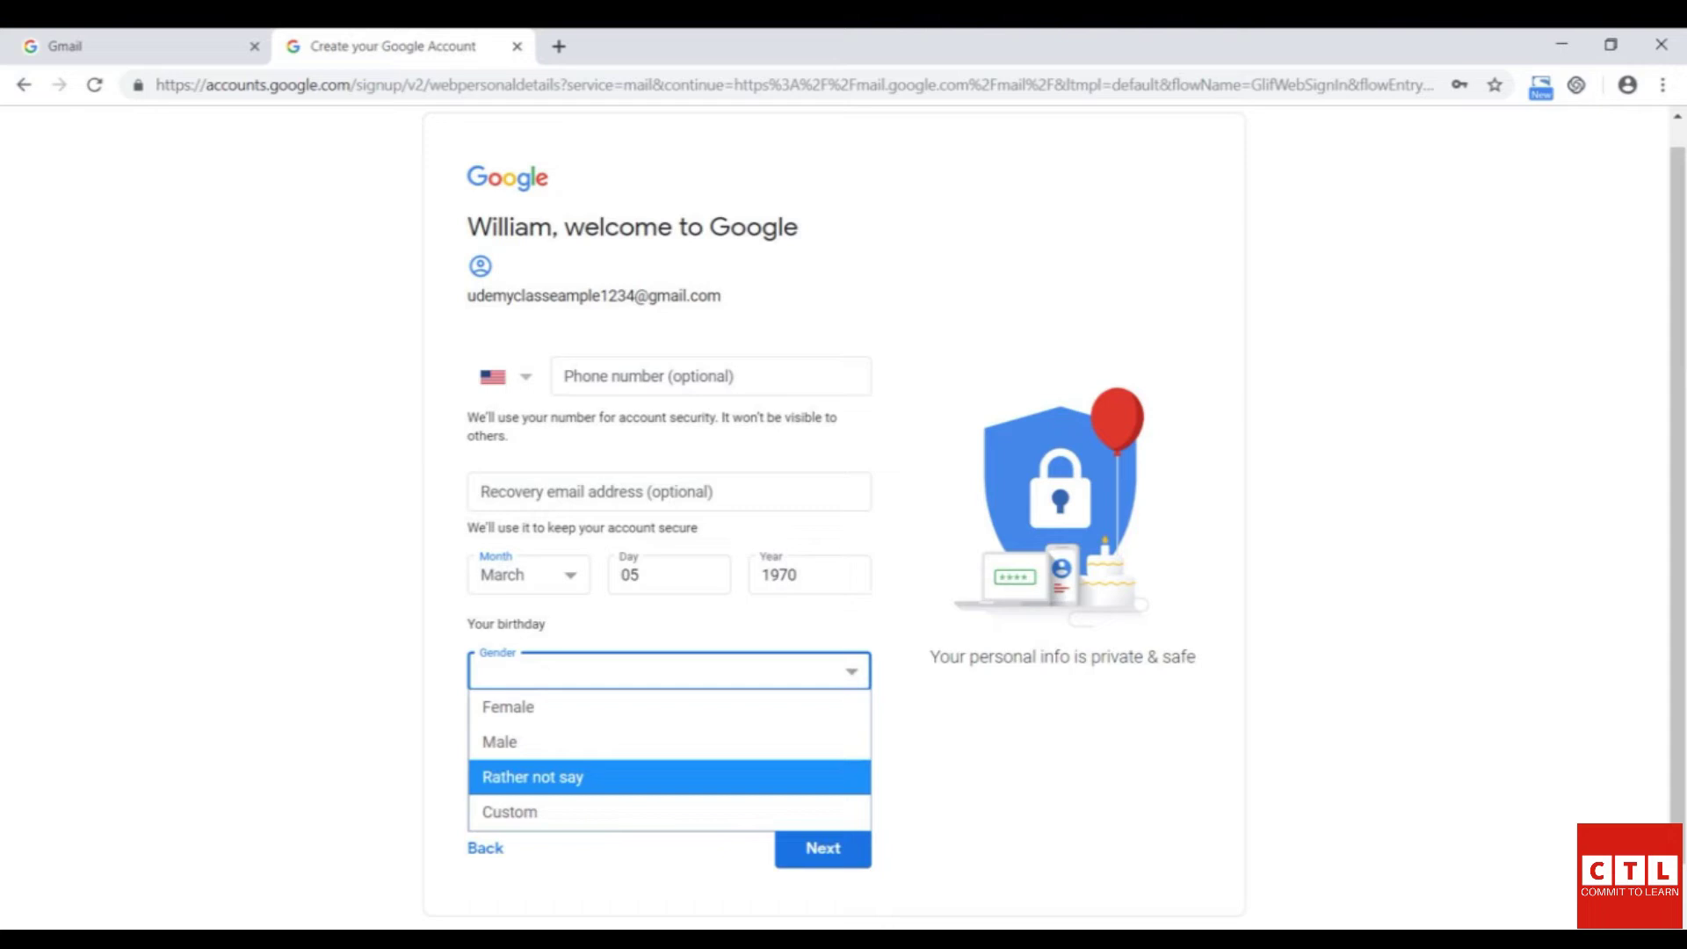
pyautogui.press('Up')
pyautogui.press('Return')
pyautogui.press('Return')
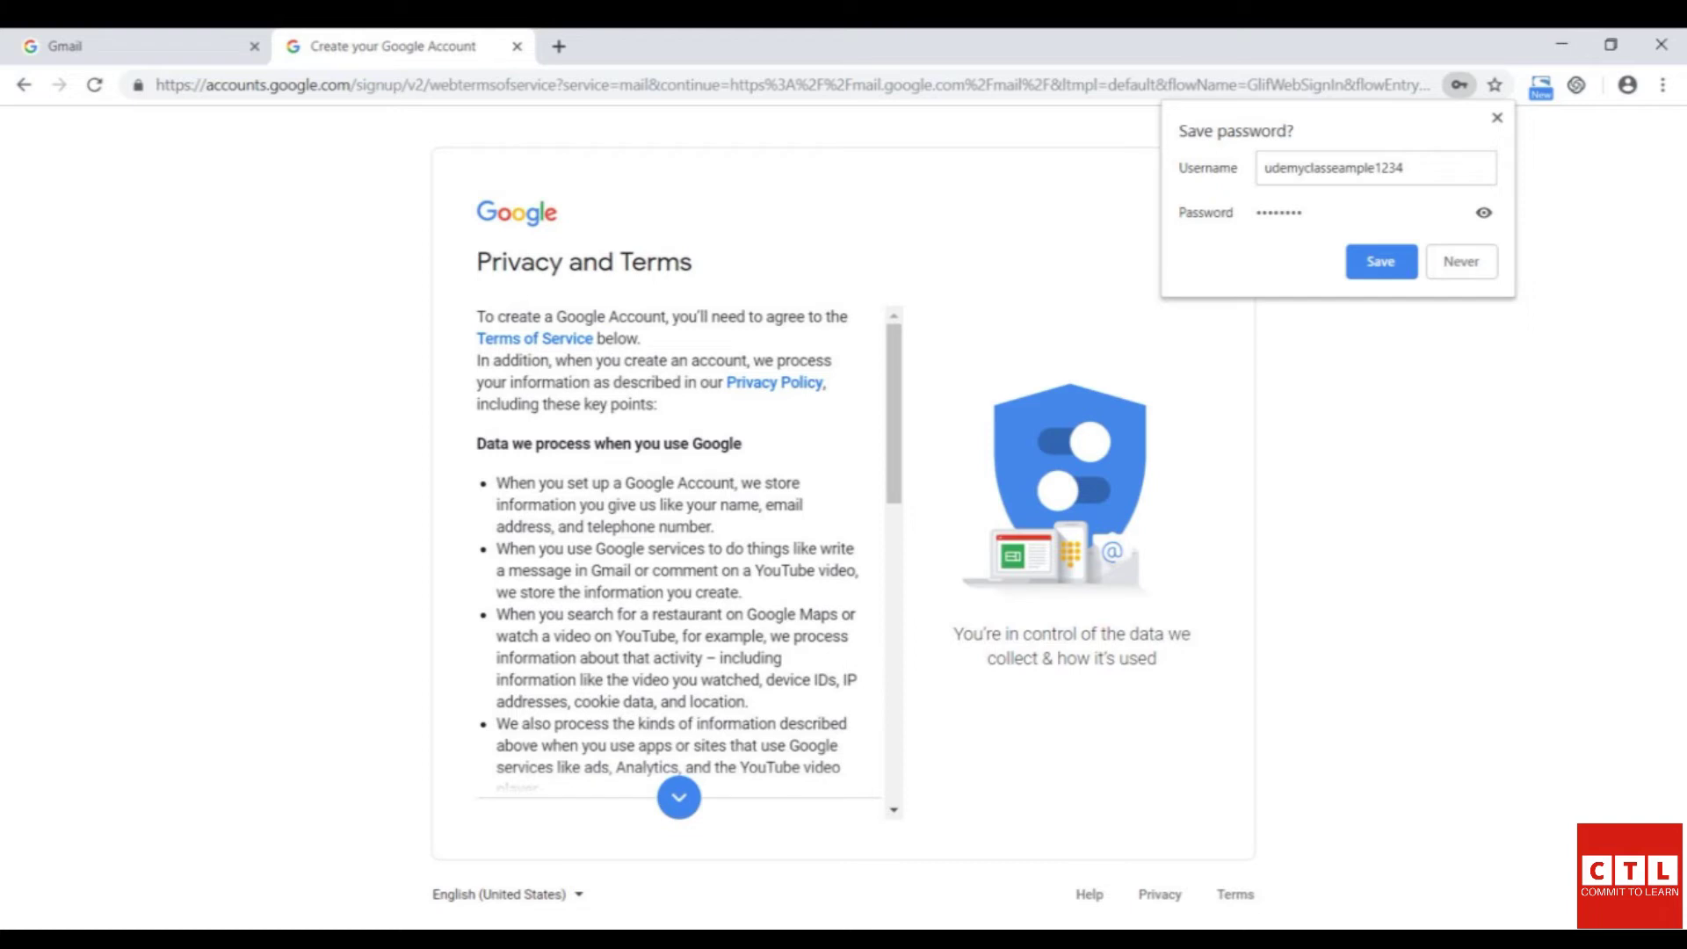
# - Scroll through the Privacy and Terms and agree to them
pyautogui.scroll(-10, 668, 545)
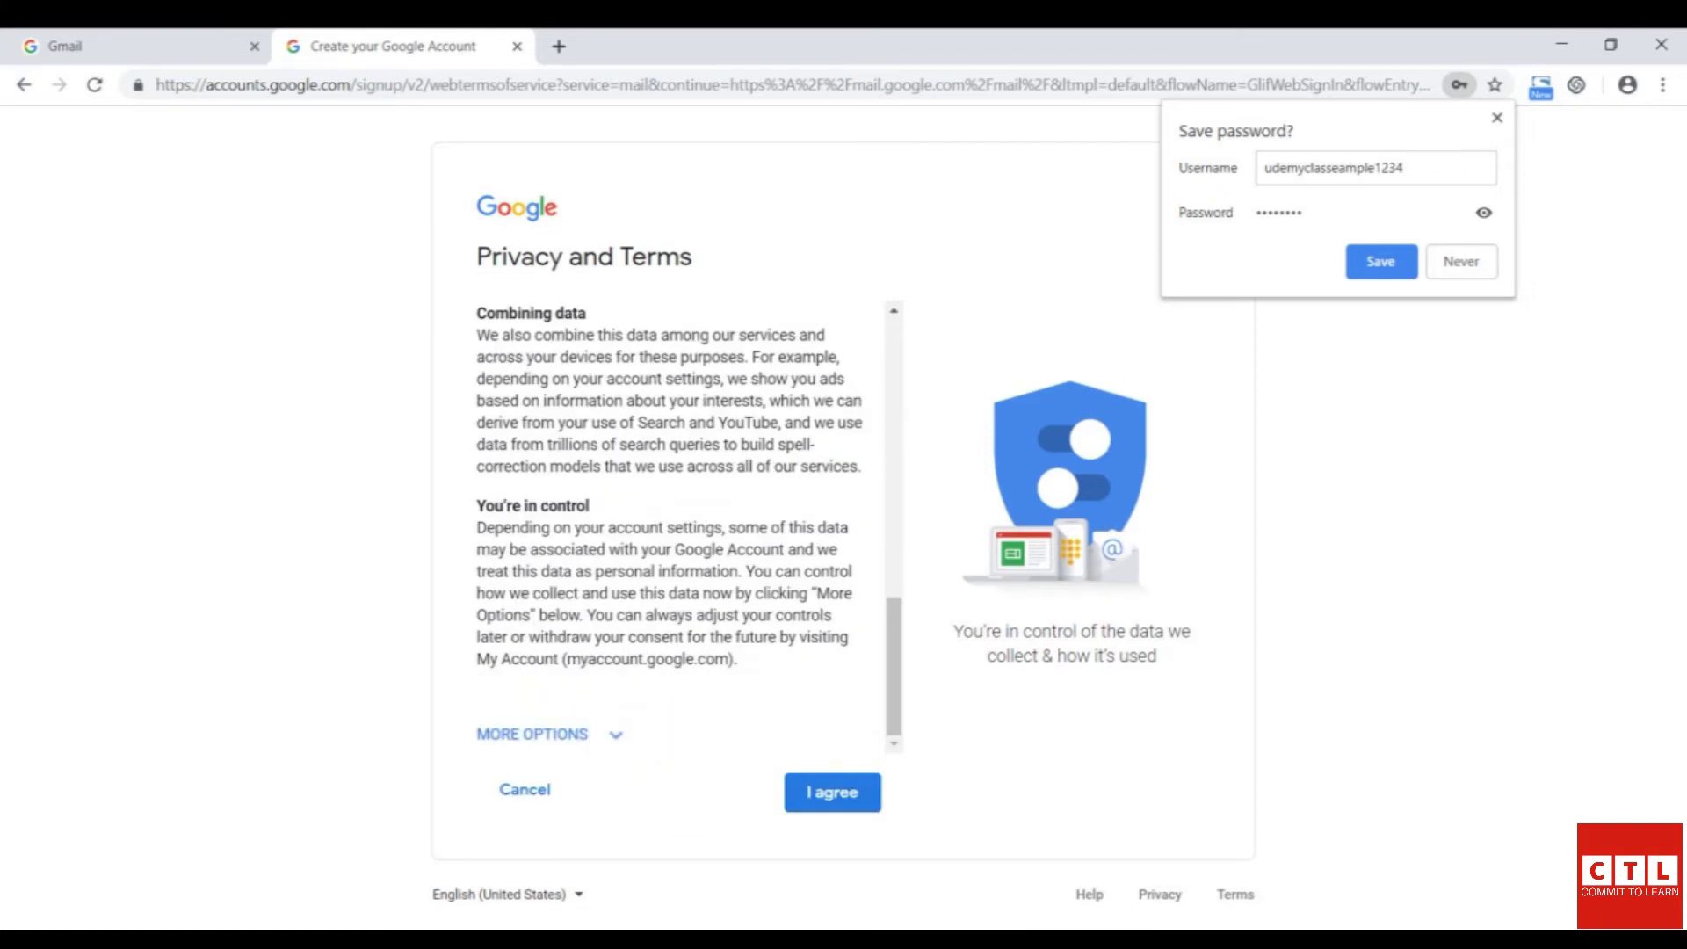
pyautogui.click(833, 792)
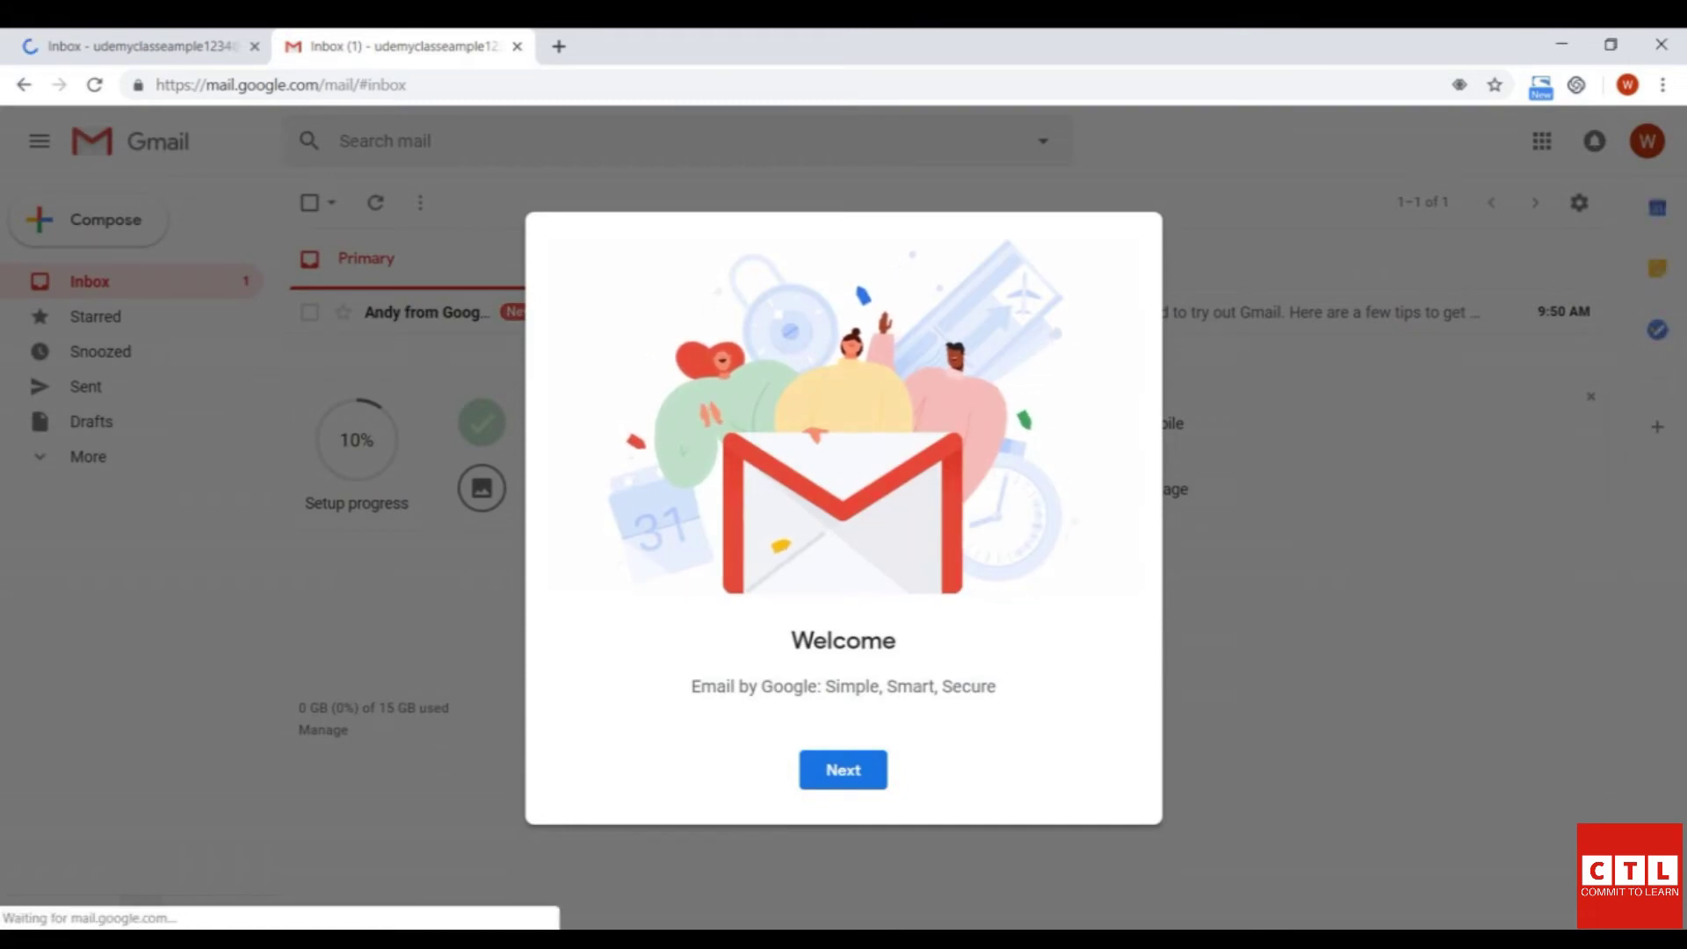
# - Dismiss the Welcome and inbox-view dialogs and launch Google Drive from the apps grid
pyautogui.press('Return')
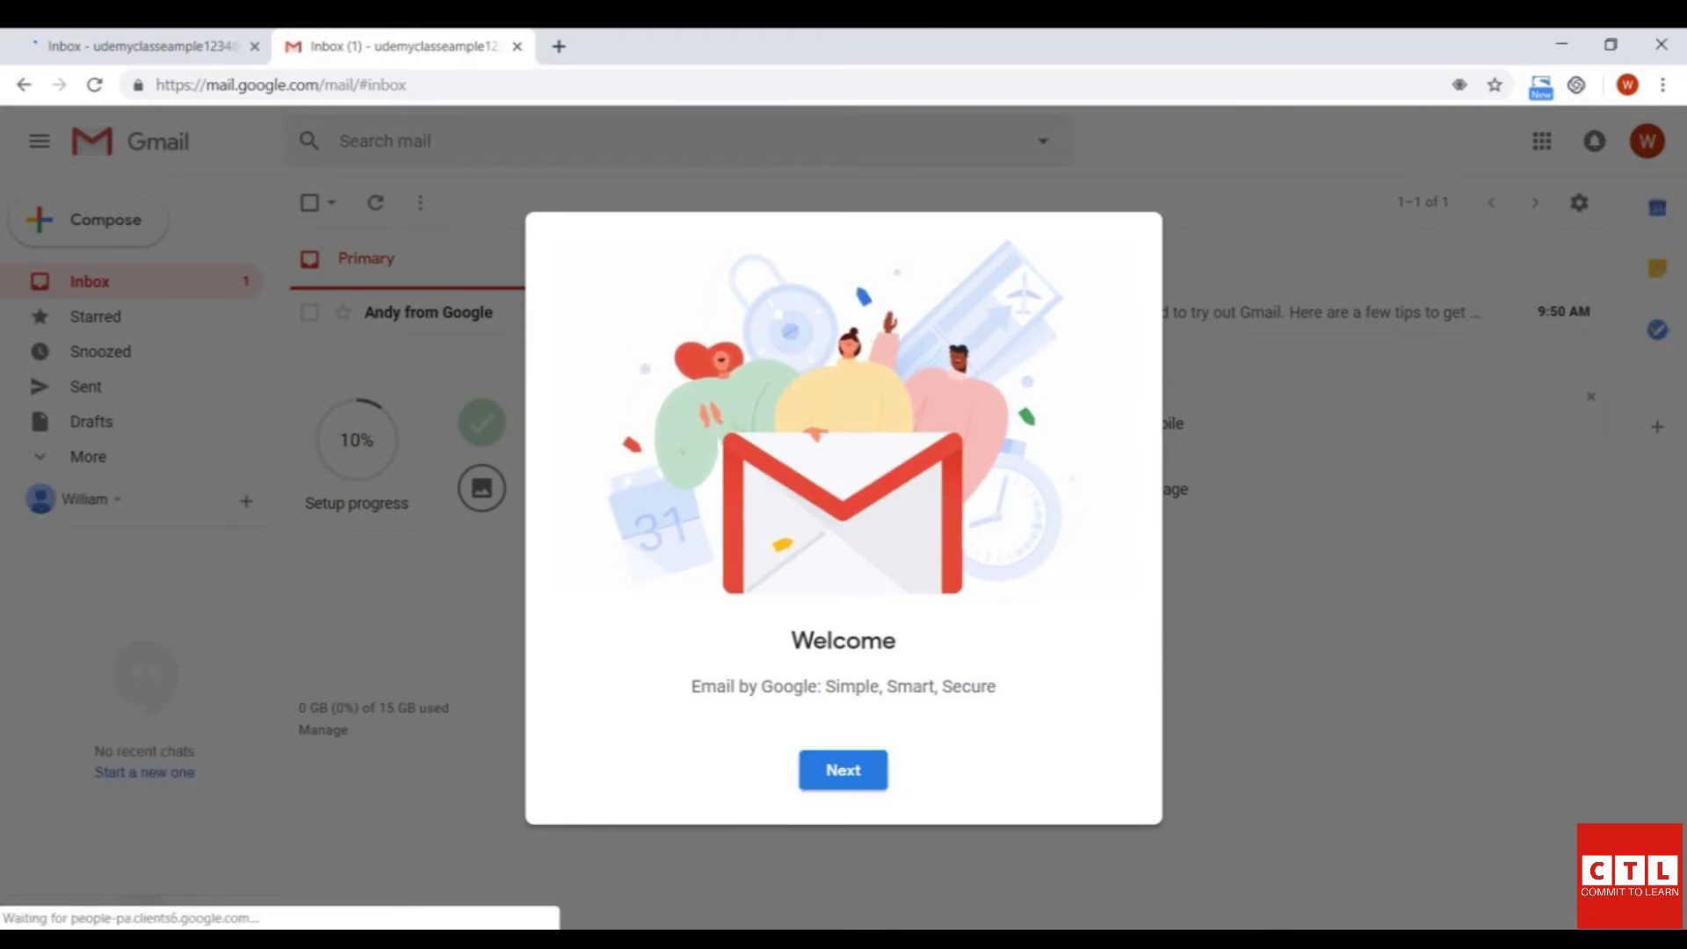
pyautogui.press('Return')
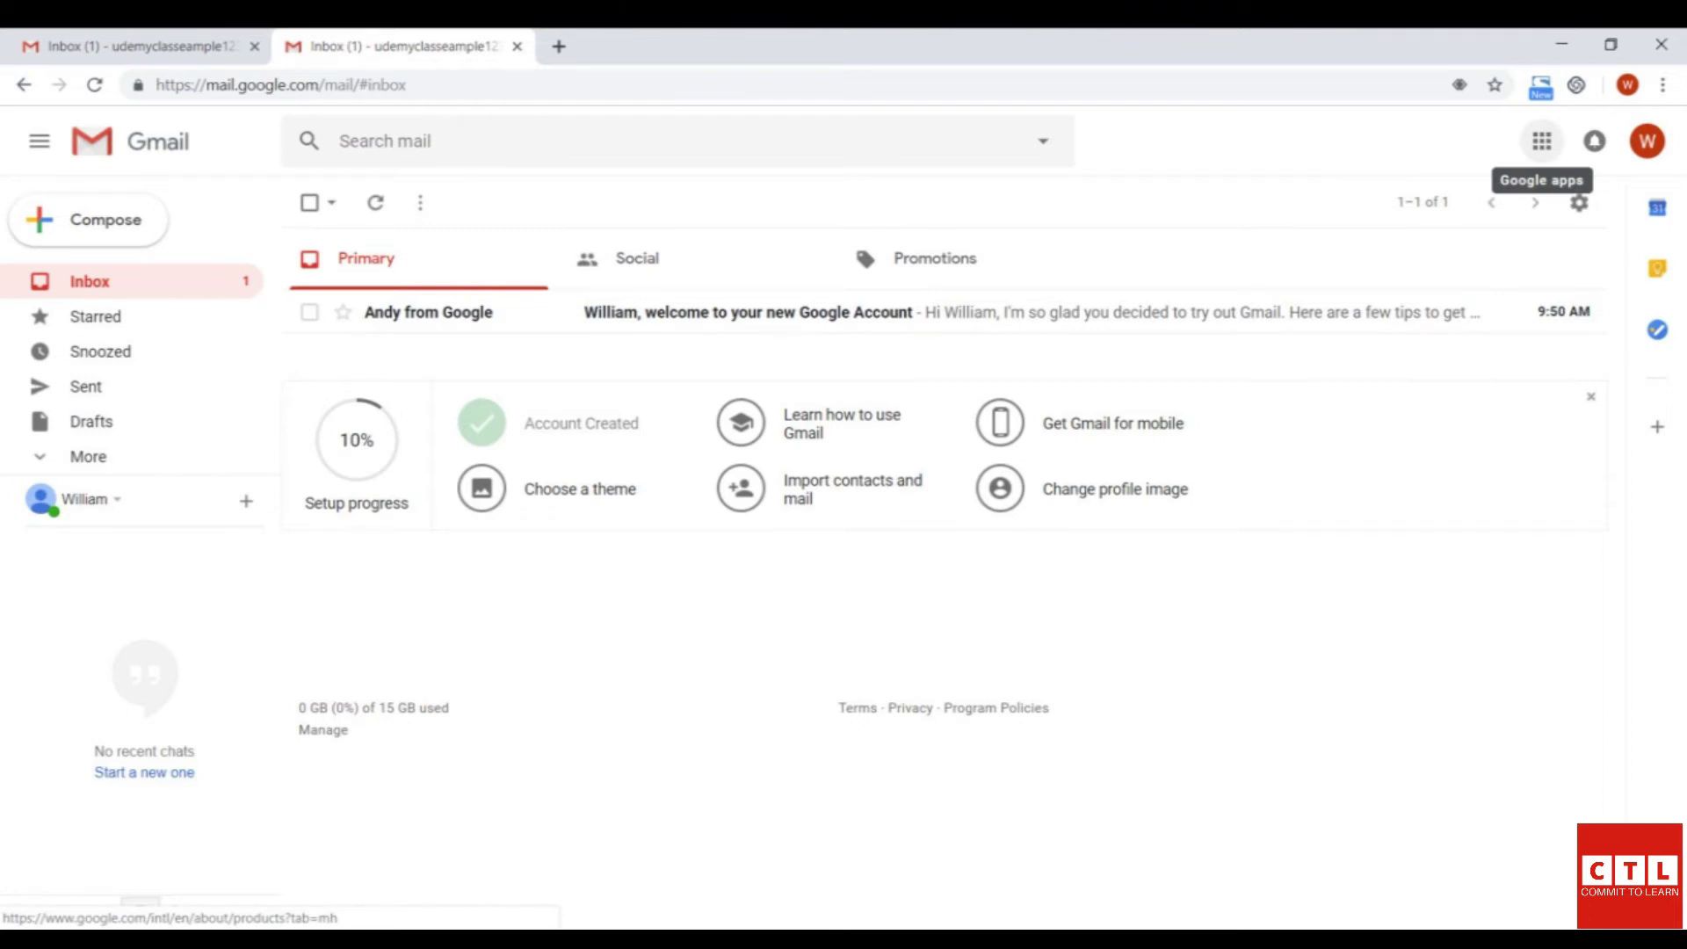
pyautogui.click(1543, 141)
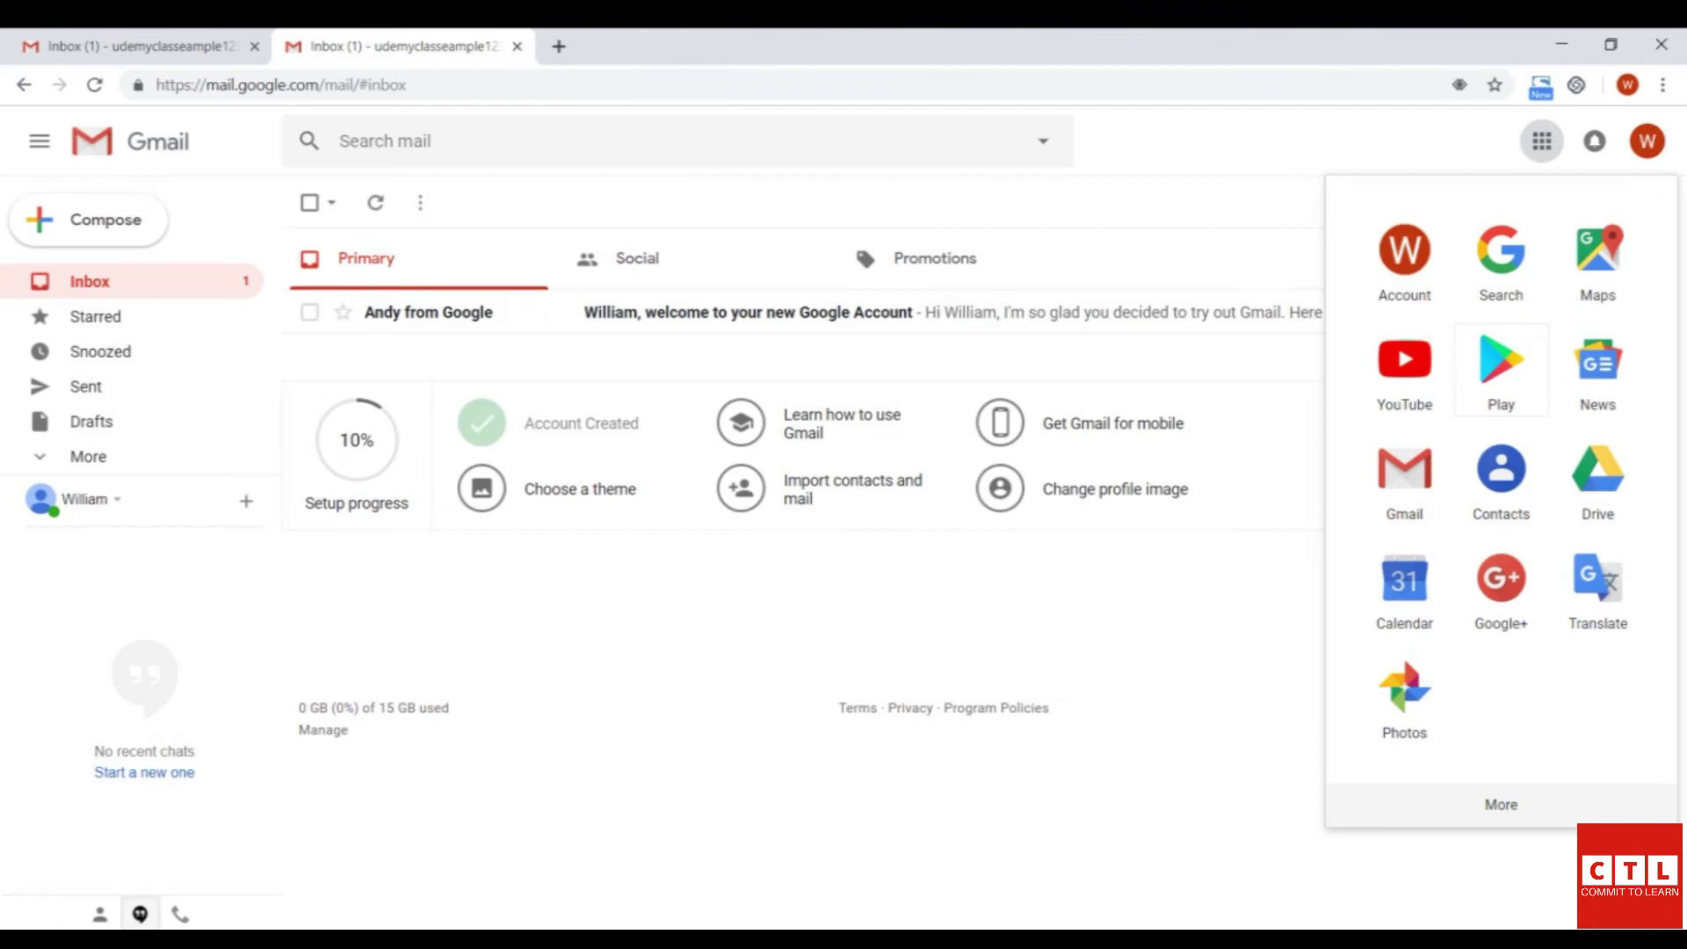
pyautogui.click(1598, 484)
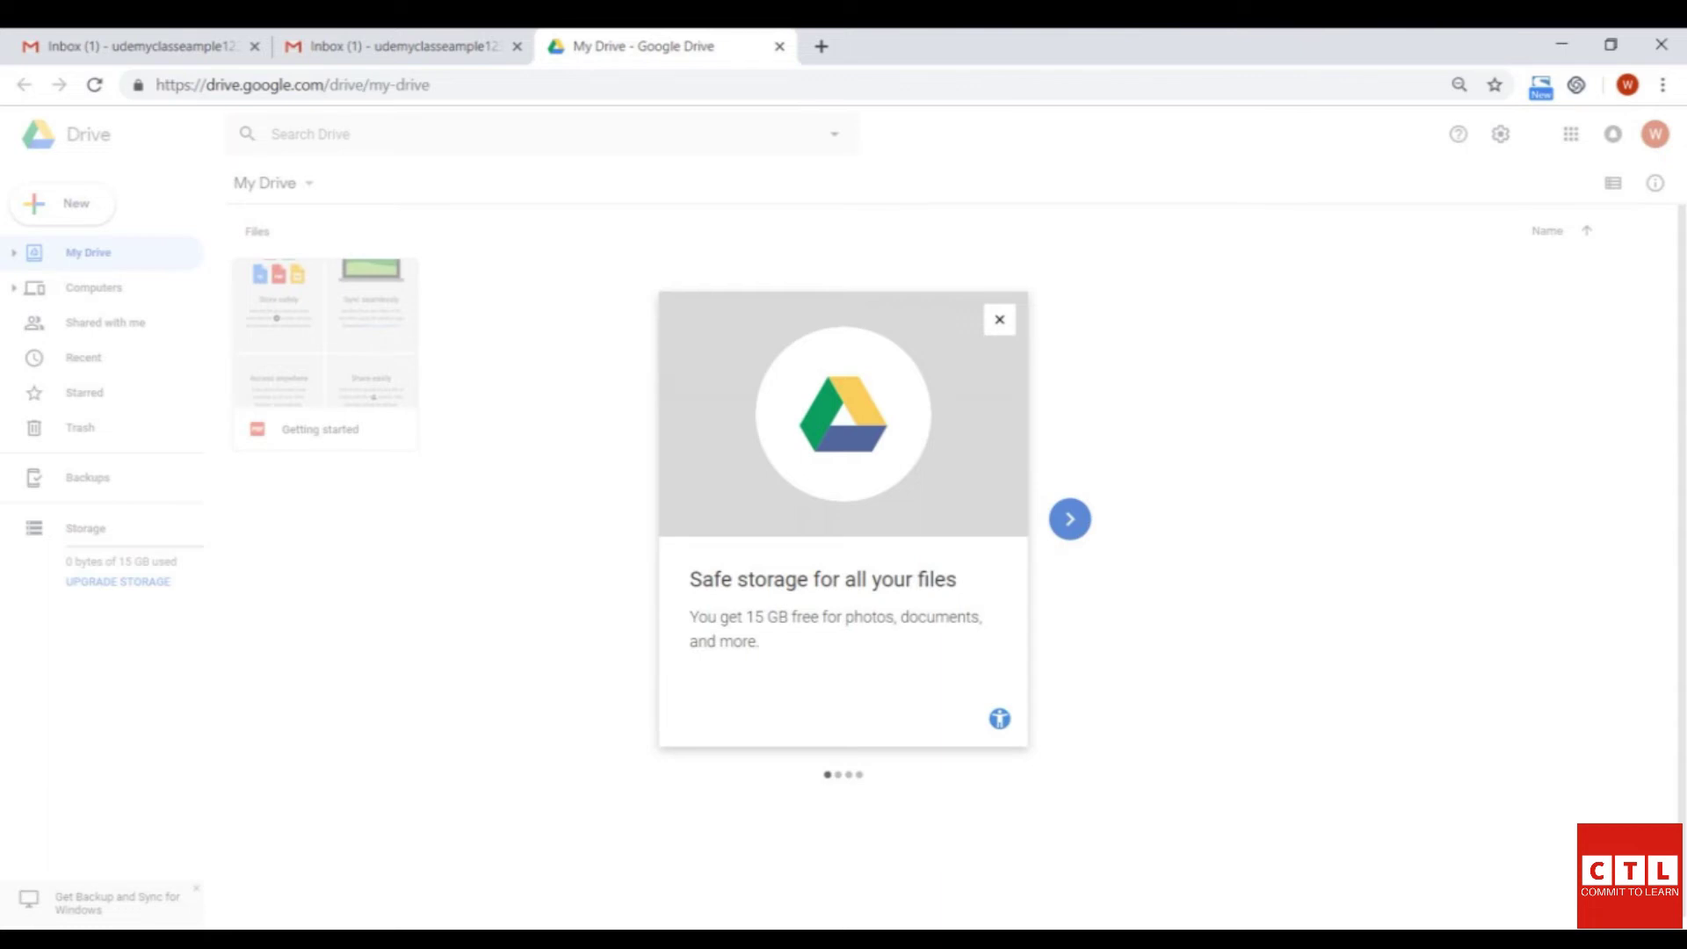
# - Close the Drive welcome tour and create a new blank Google Sheets spreadsheet
pyautogui.click(1000, 319)
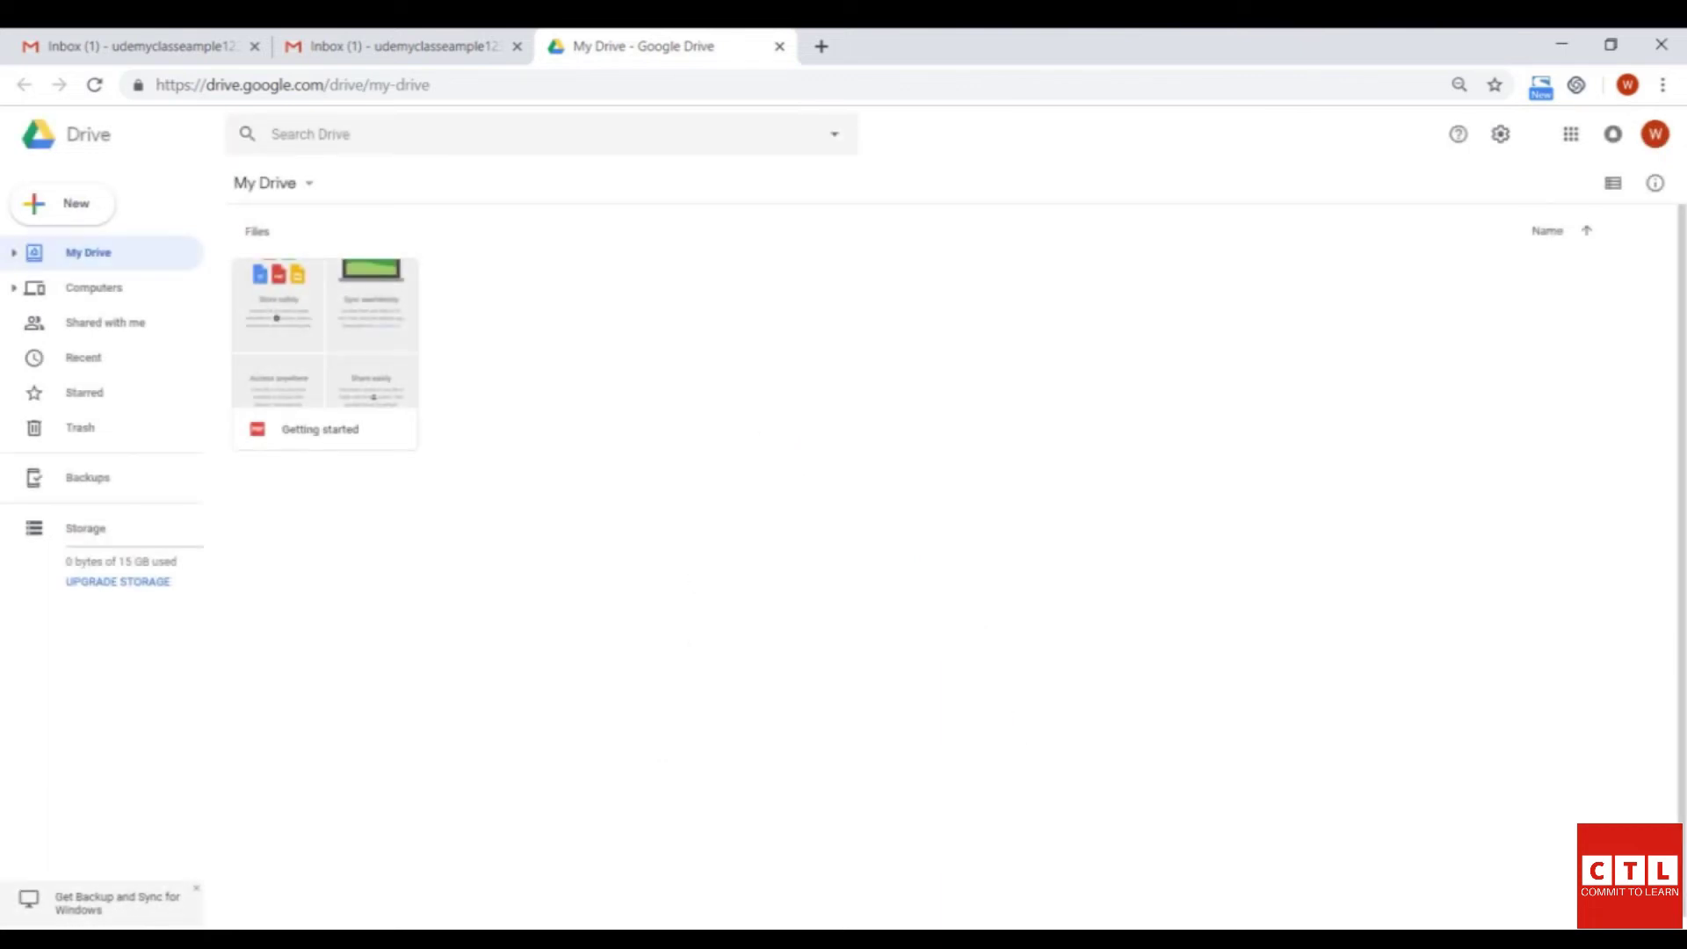
pyautogui.click(61, 203)
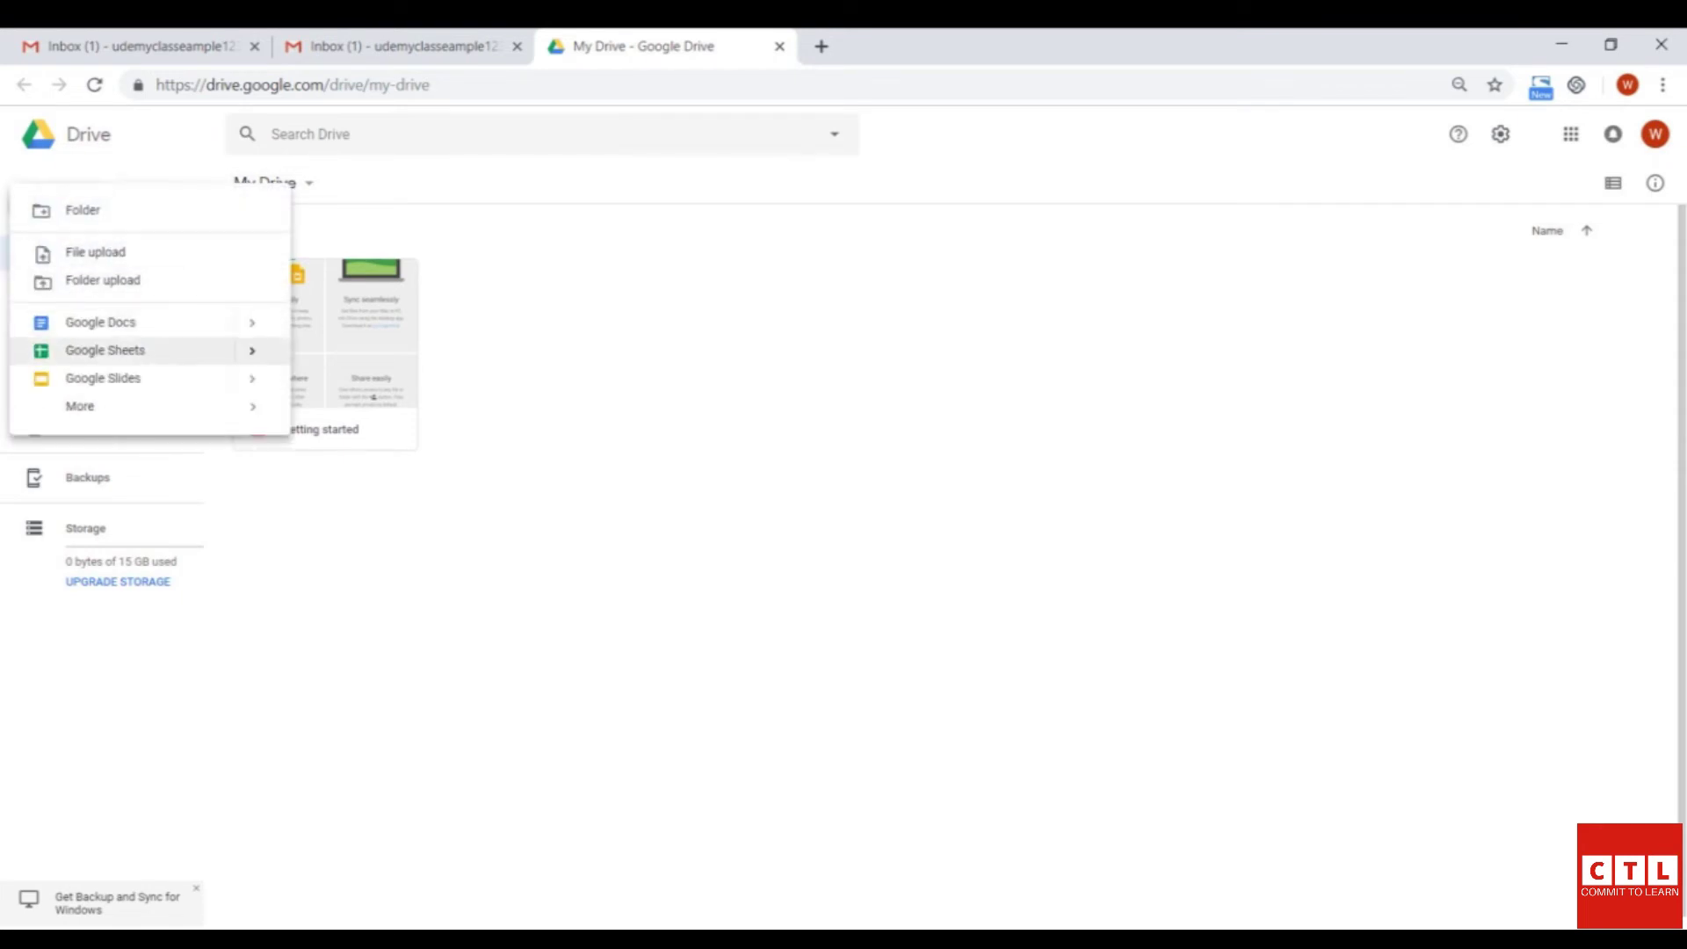
pyautogui.click(106, 350)
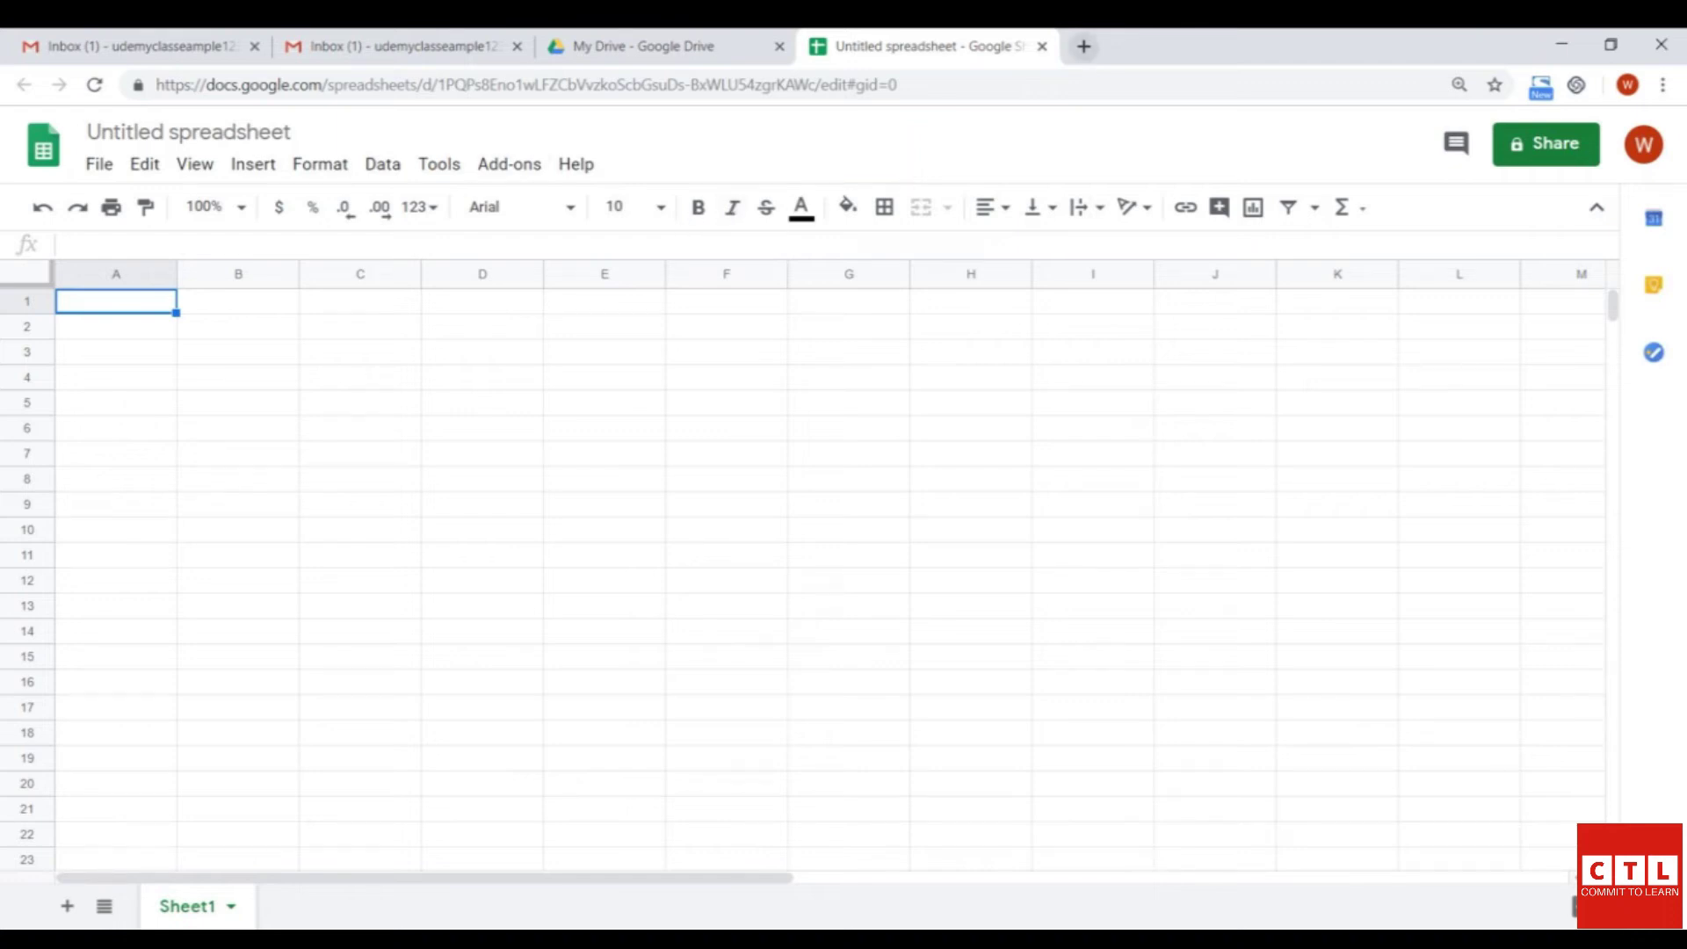
# - Add a fifth browser tab beside the Untitled spreadsheet
pyautogui.click(1084, 46)
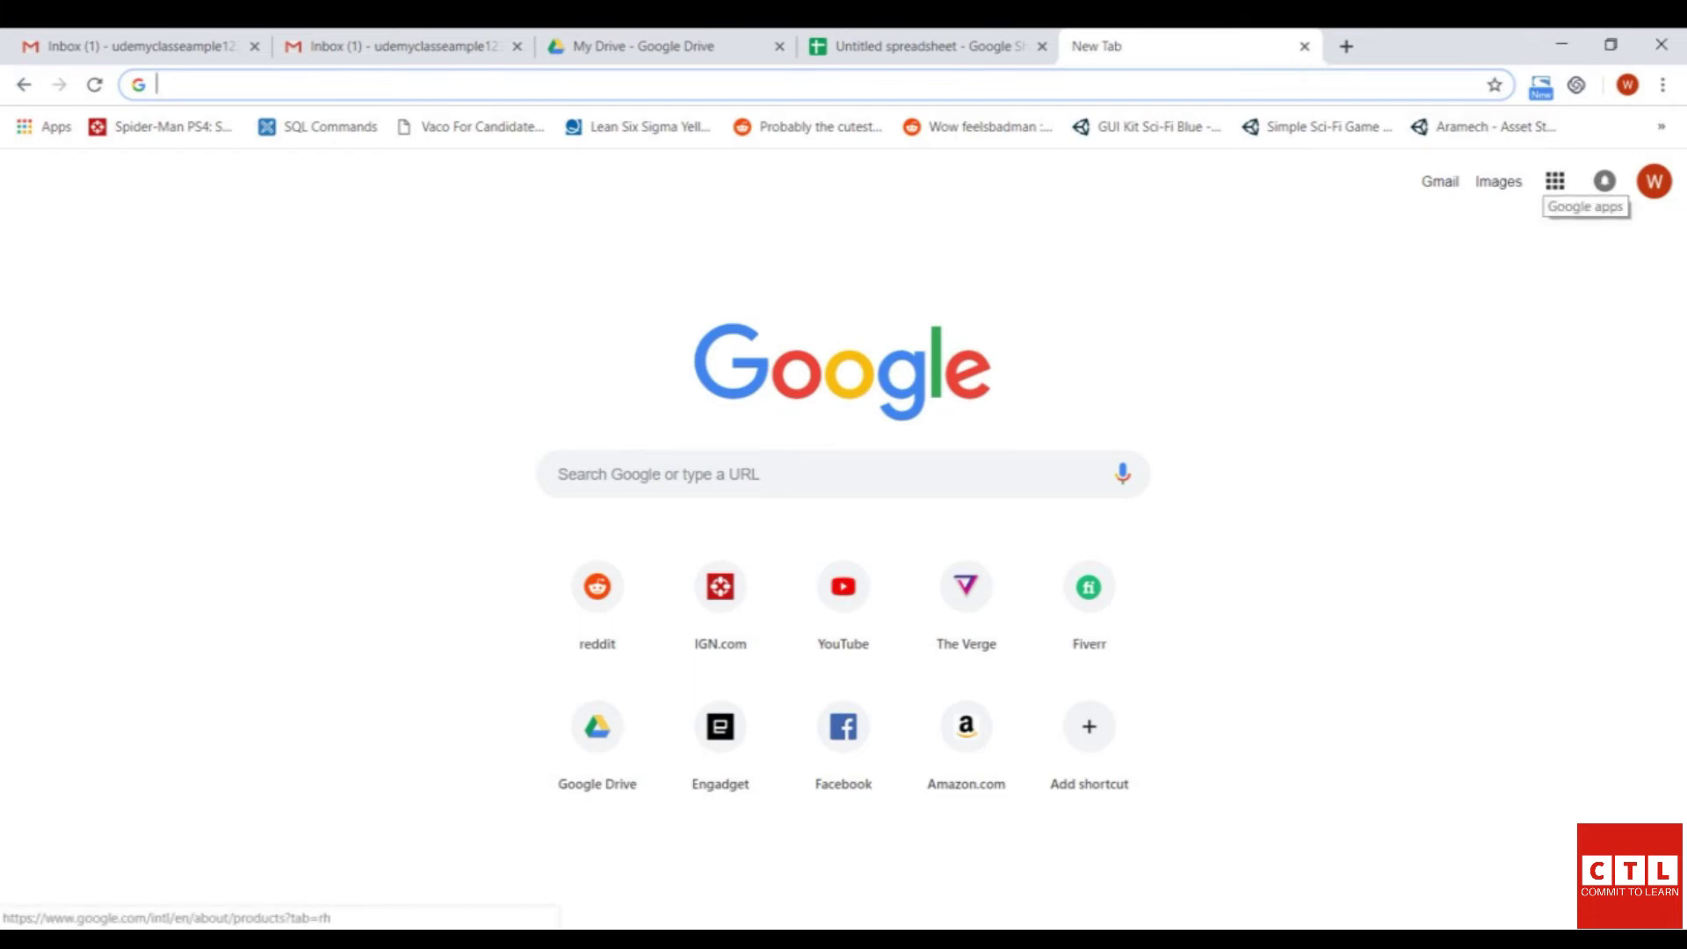
# - Load My Drive in the new tab, browse the New menu, then return to the Untitled spreadsheet
pyautogui.click(1556, 181)
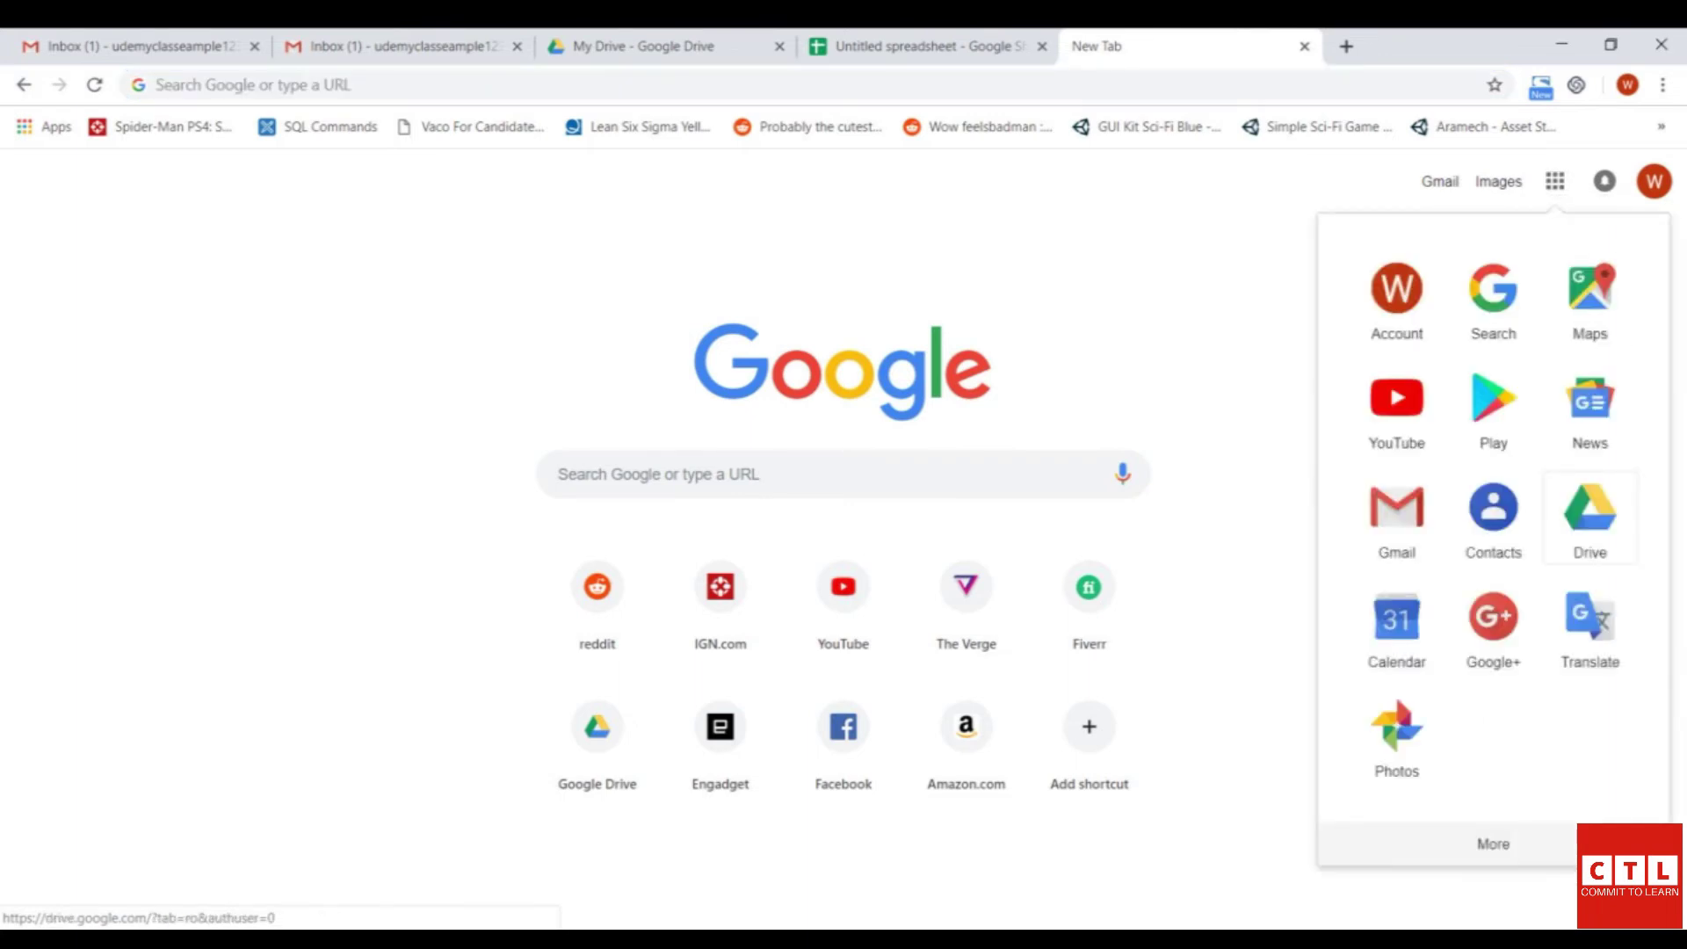
pyautogui.click(1591, 518)
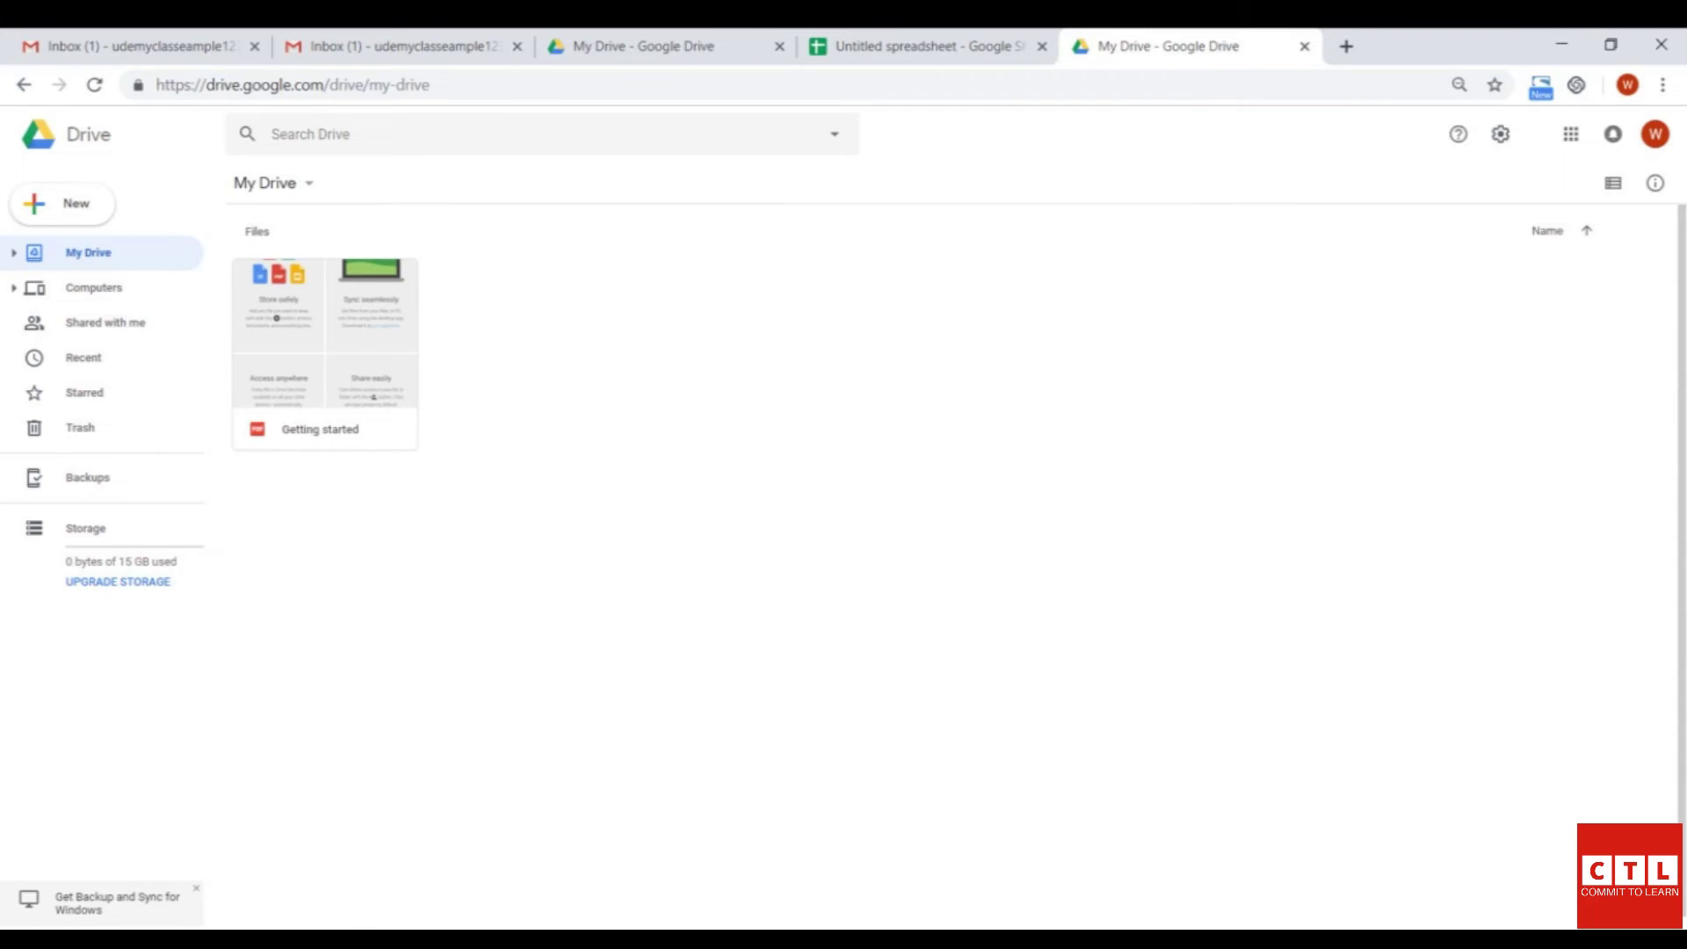
pyautogui.press('c')
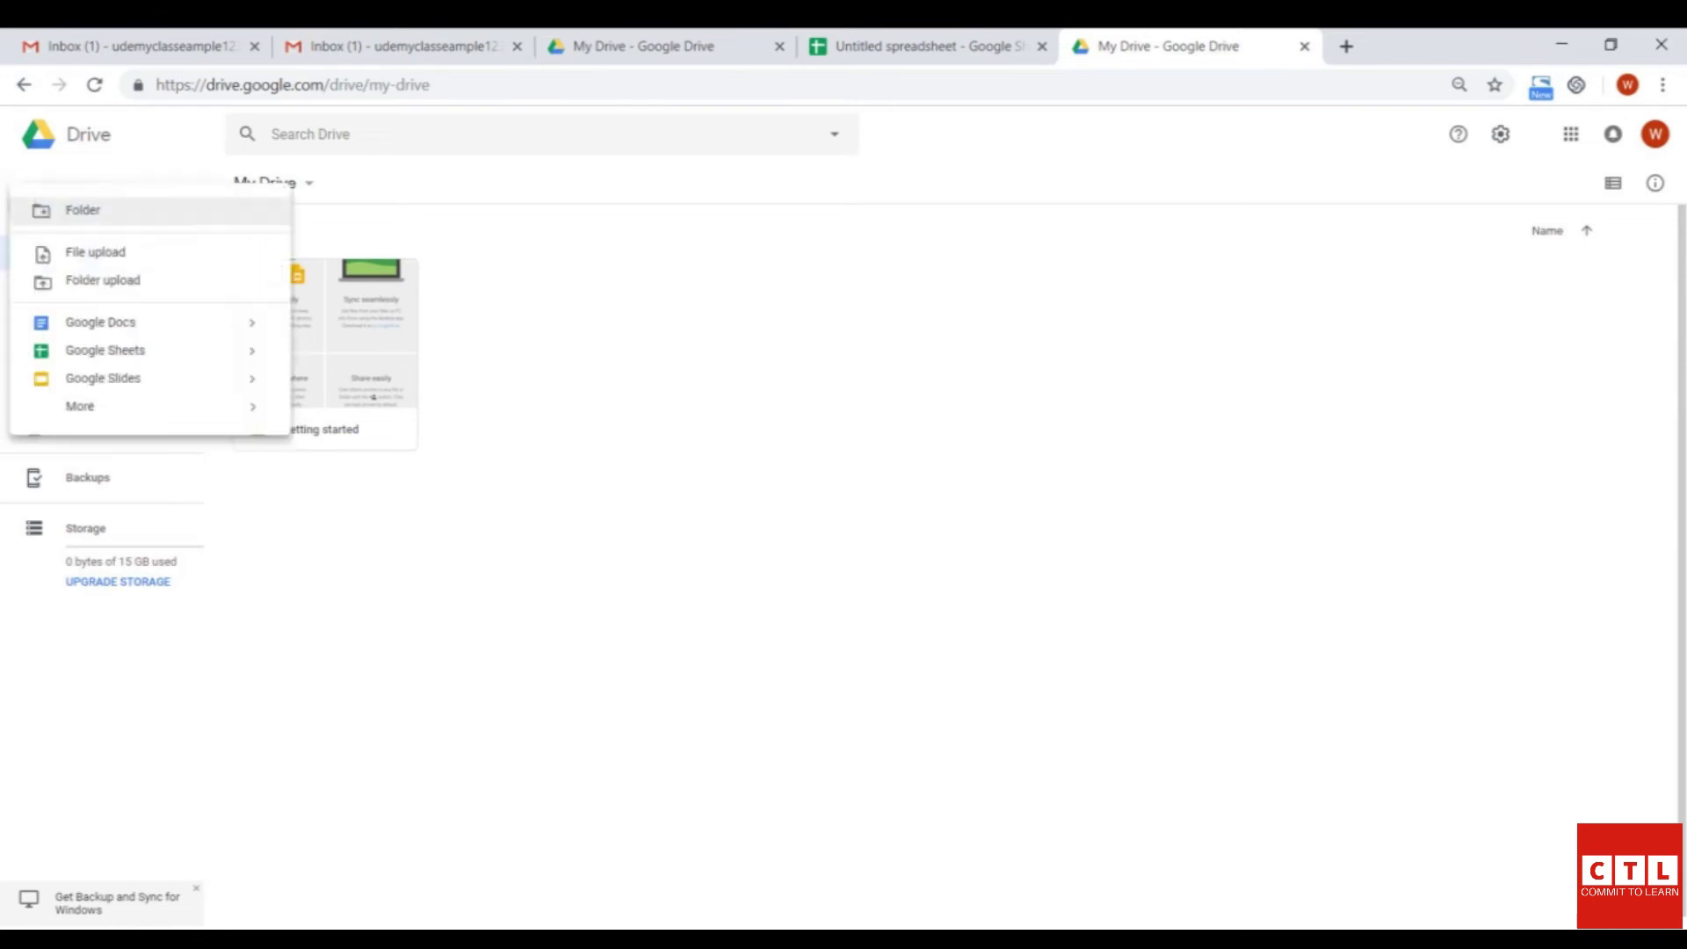
pyautogui.press('Down')
pyautogui.press('Down')
pyautogui.press('Down')
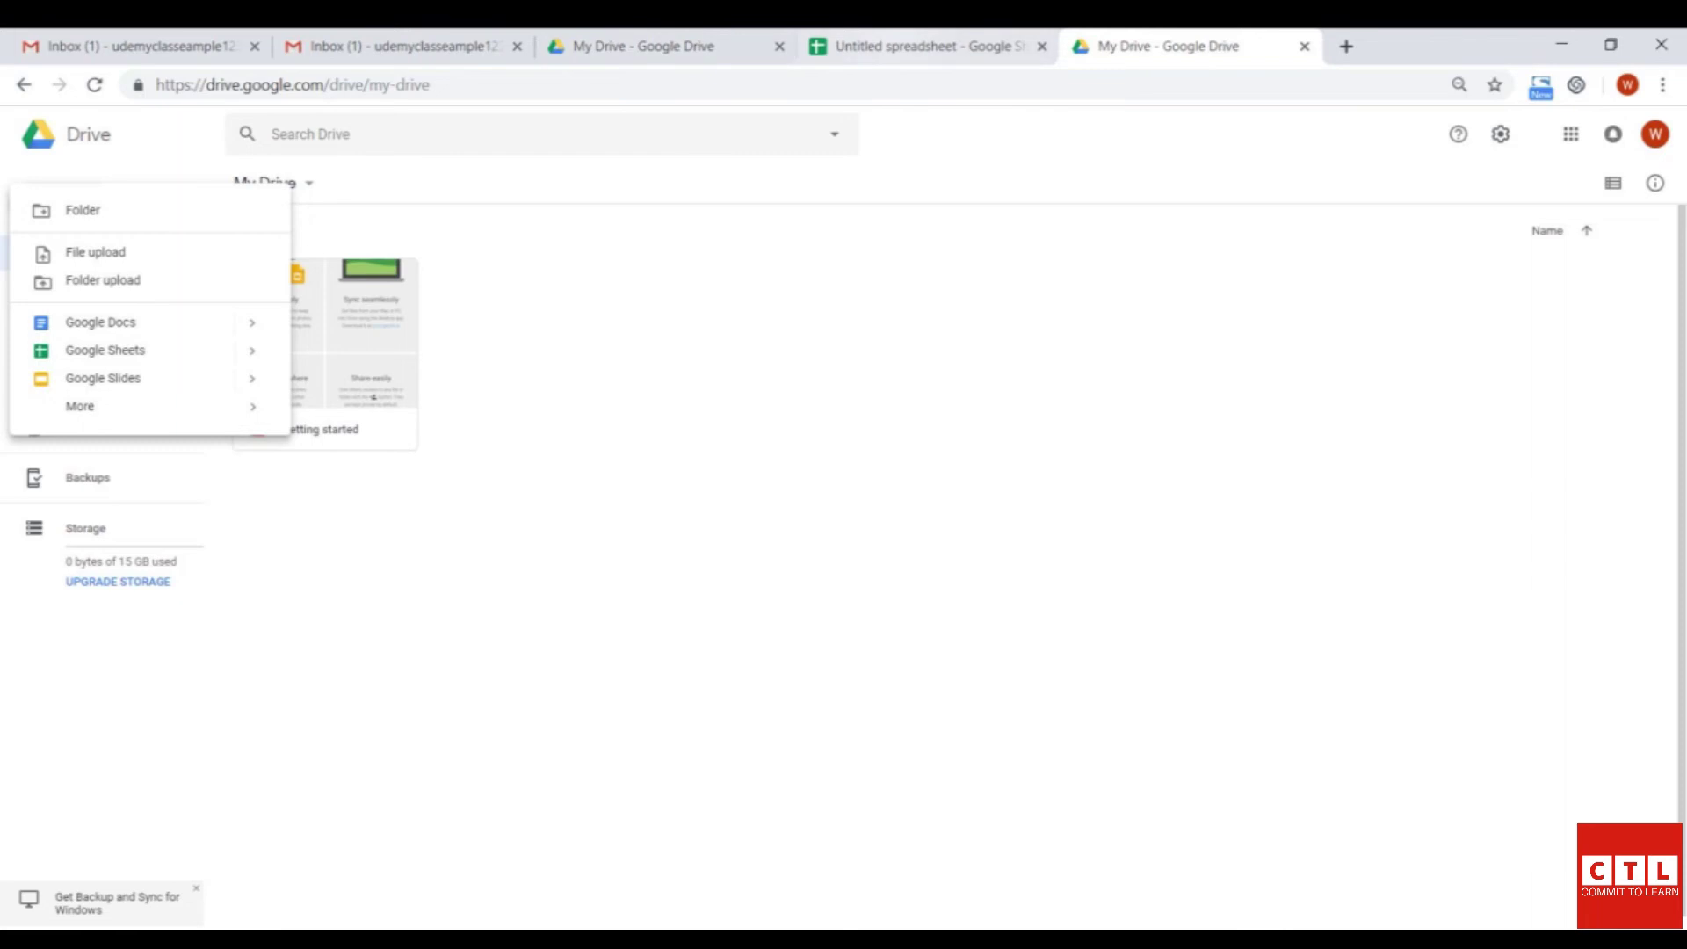
pyautogui.hotkey('ctrl', 'shift', 'Tab')
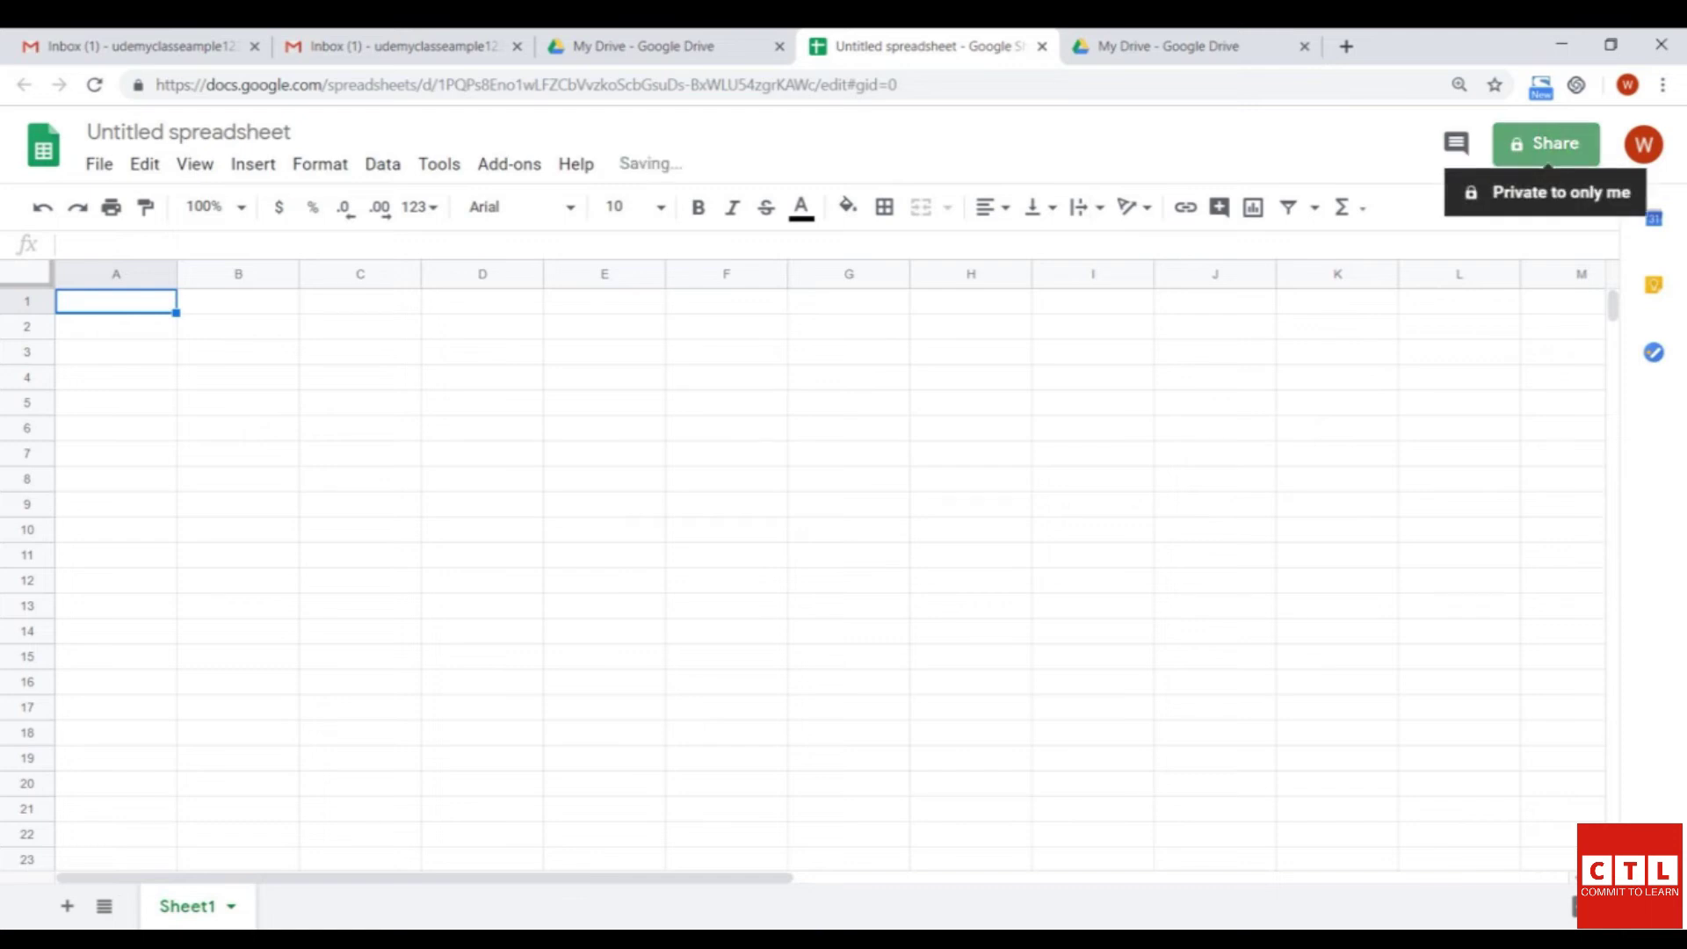
# - Name the untitled spreadsheet 'sheet to share' when starting to share it
pyautogui.click(1547, 144)
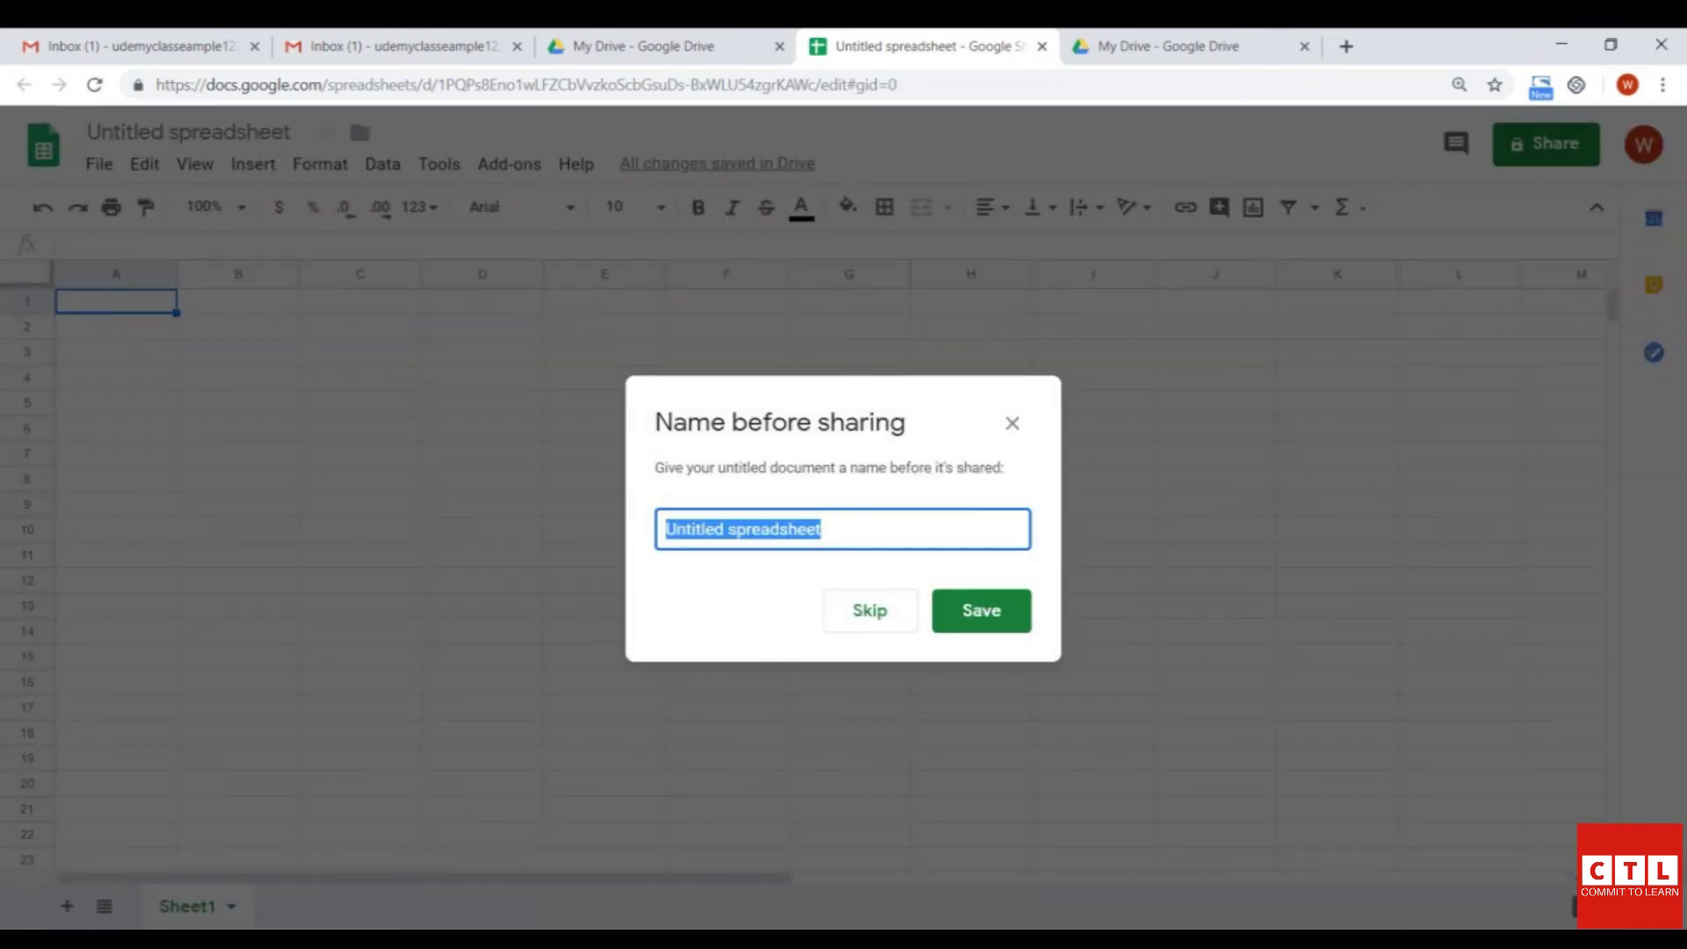
pyautogui.write('she')
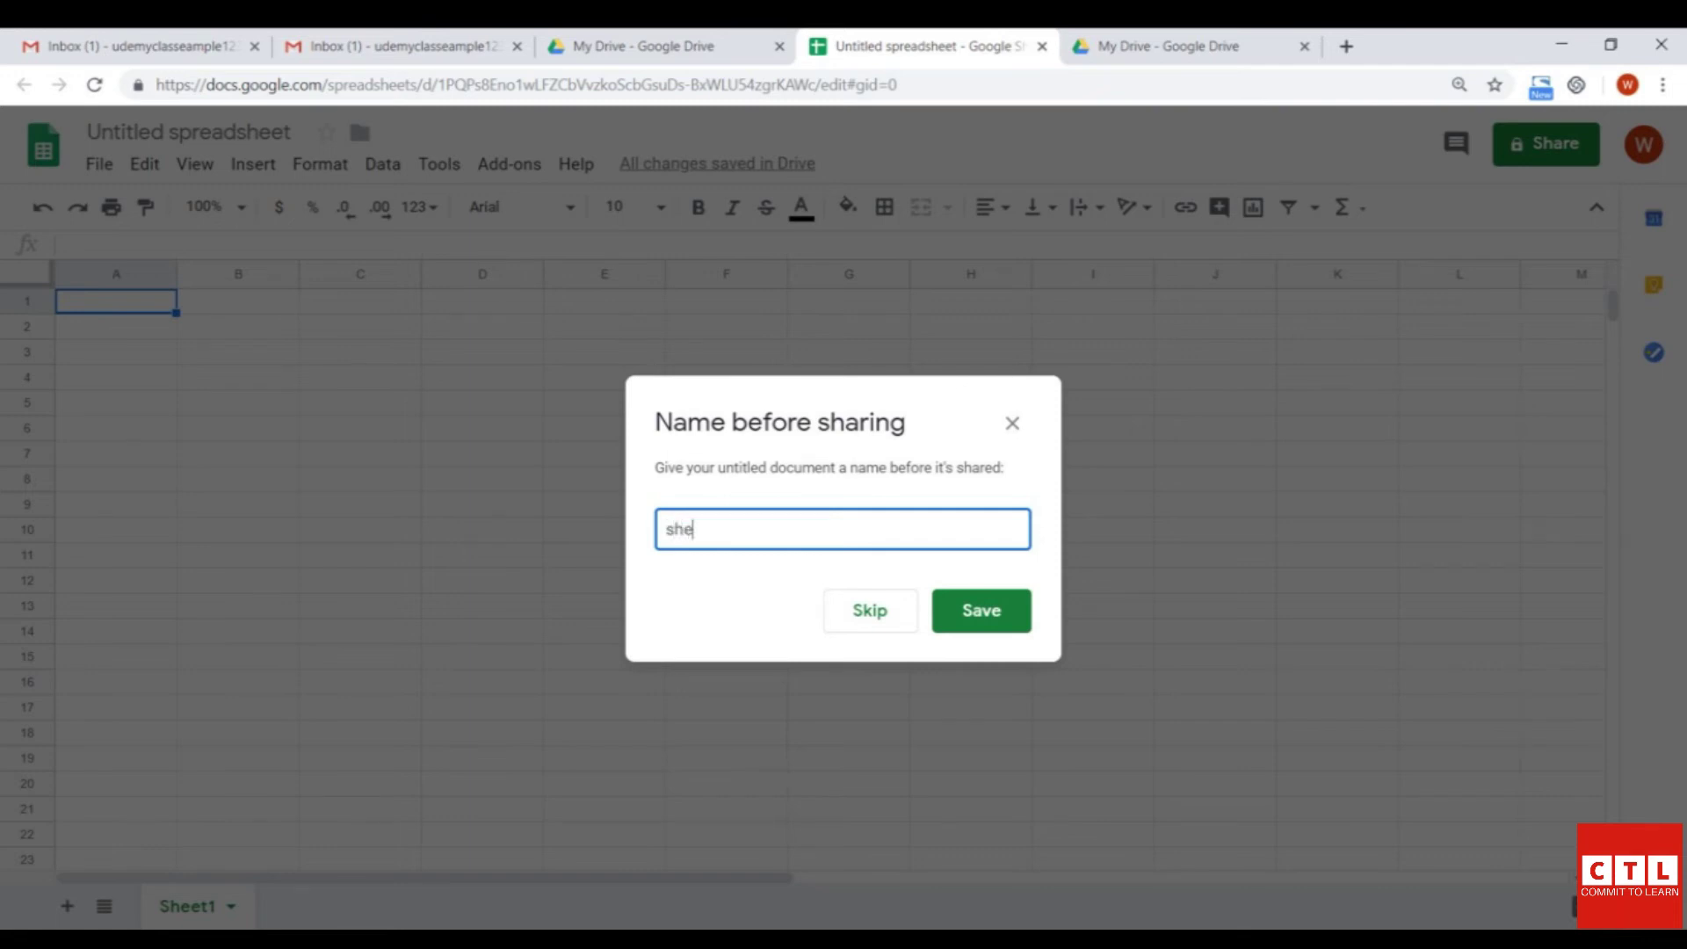
pyautogui.write('et to share')
pyautogui.press('Return')
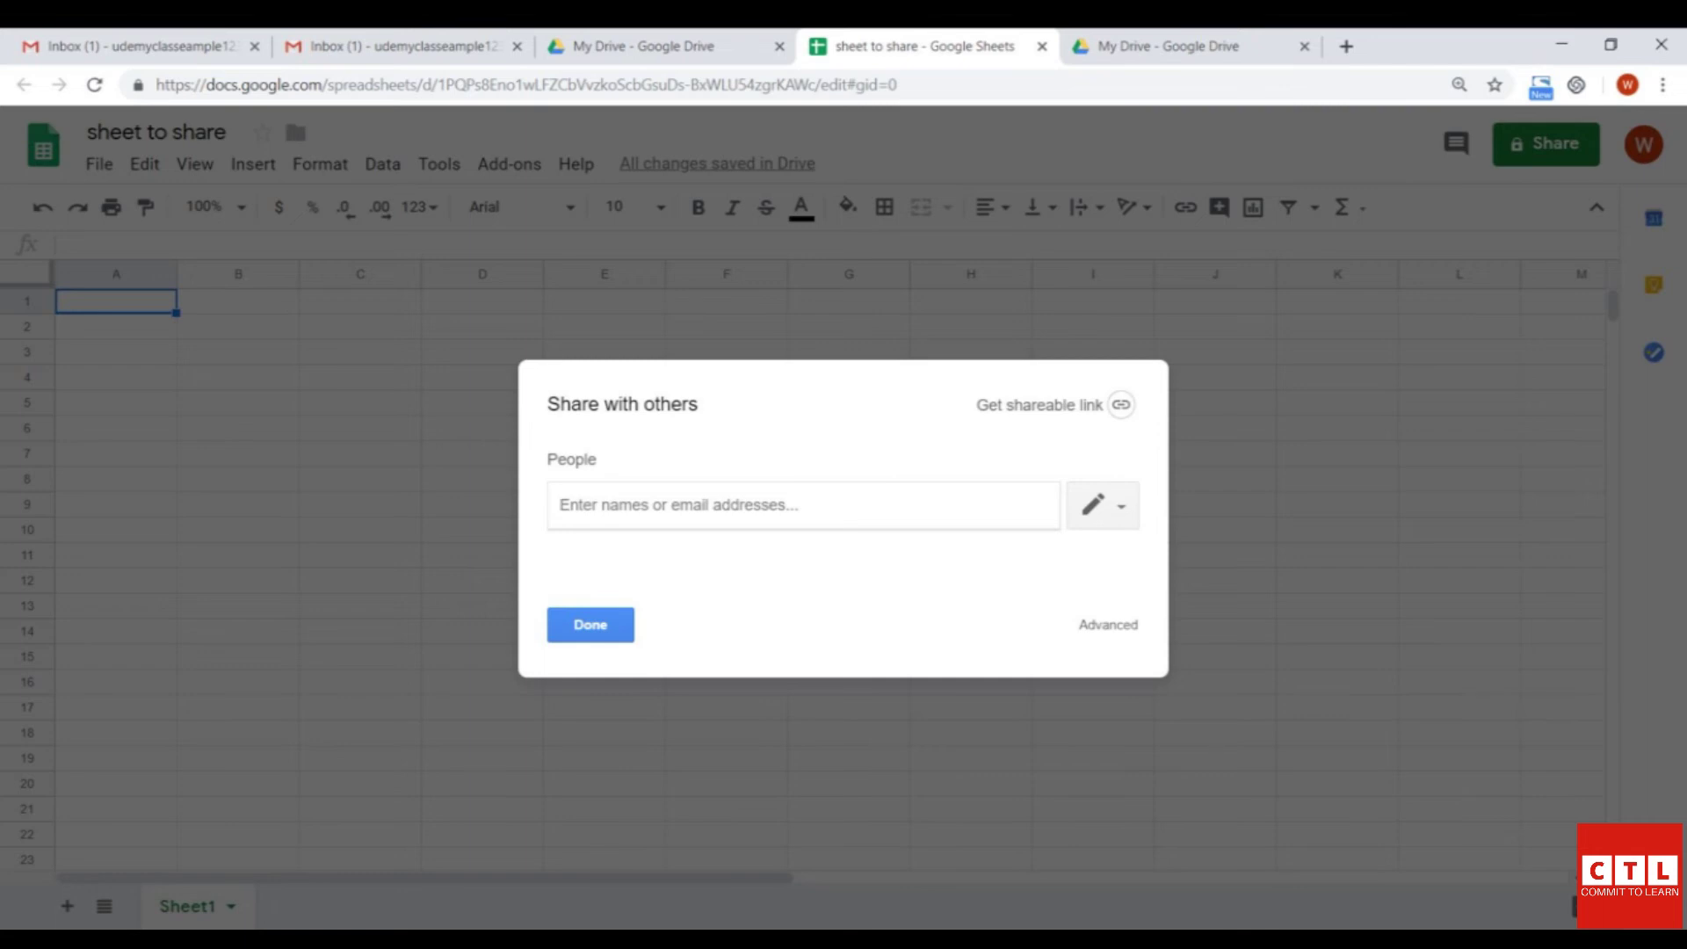
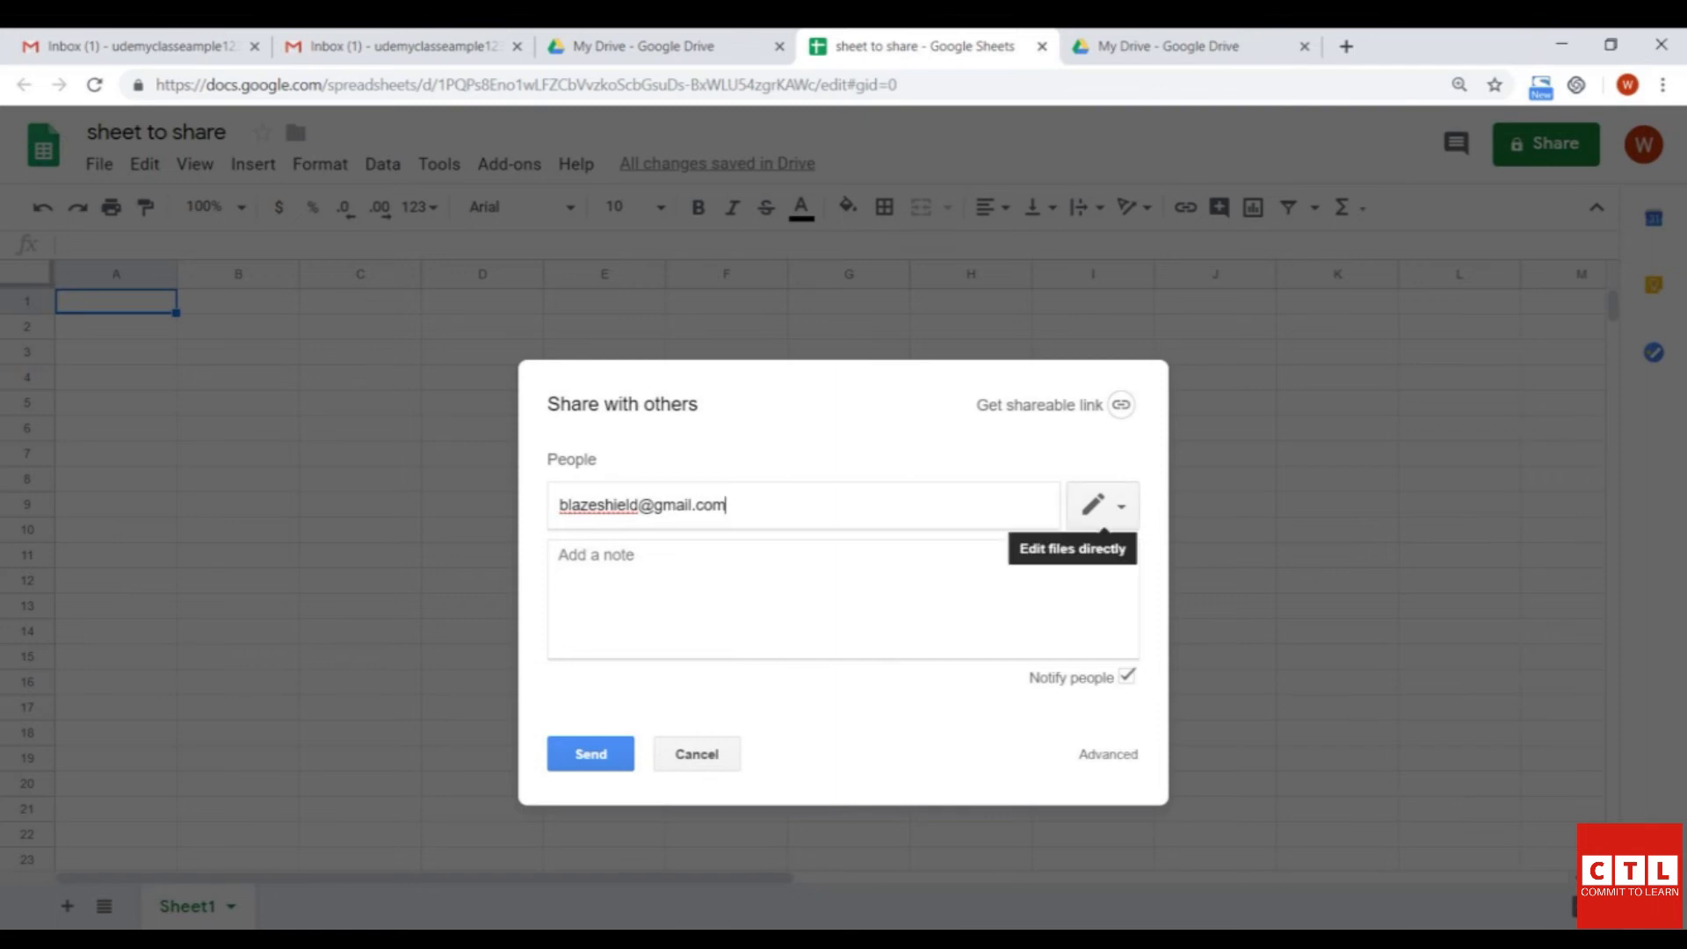
# - Add the other account's e-mail as a recipient, check its permission level, and send the invitation
pyautogui.click(1100, 506)
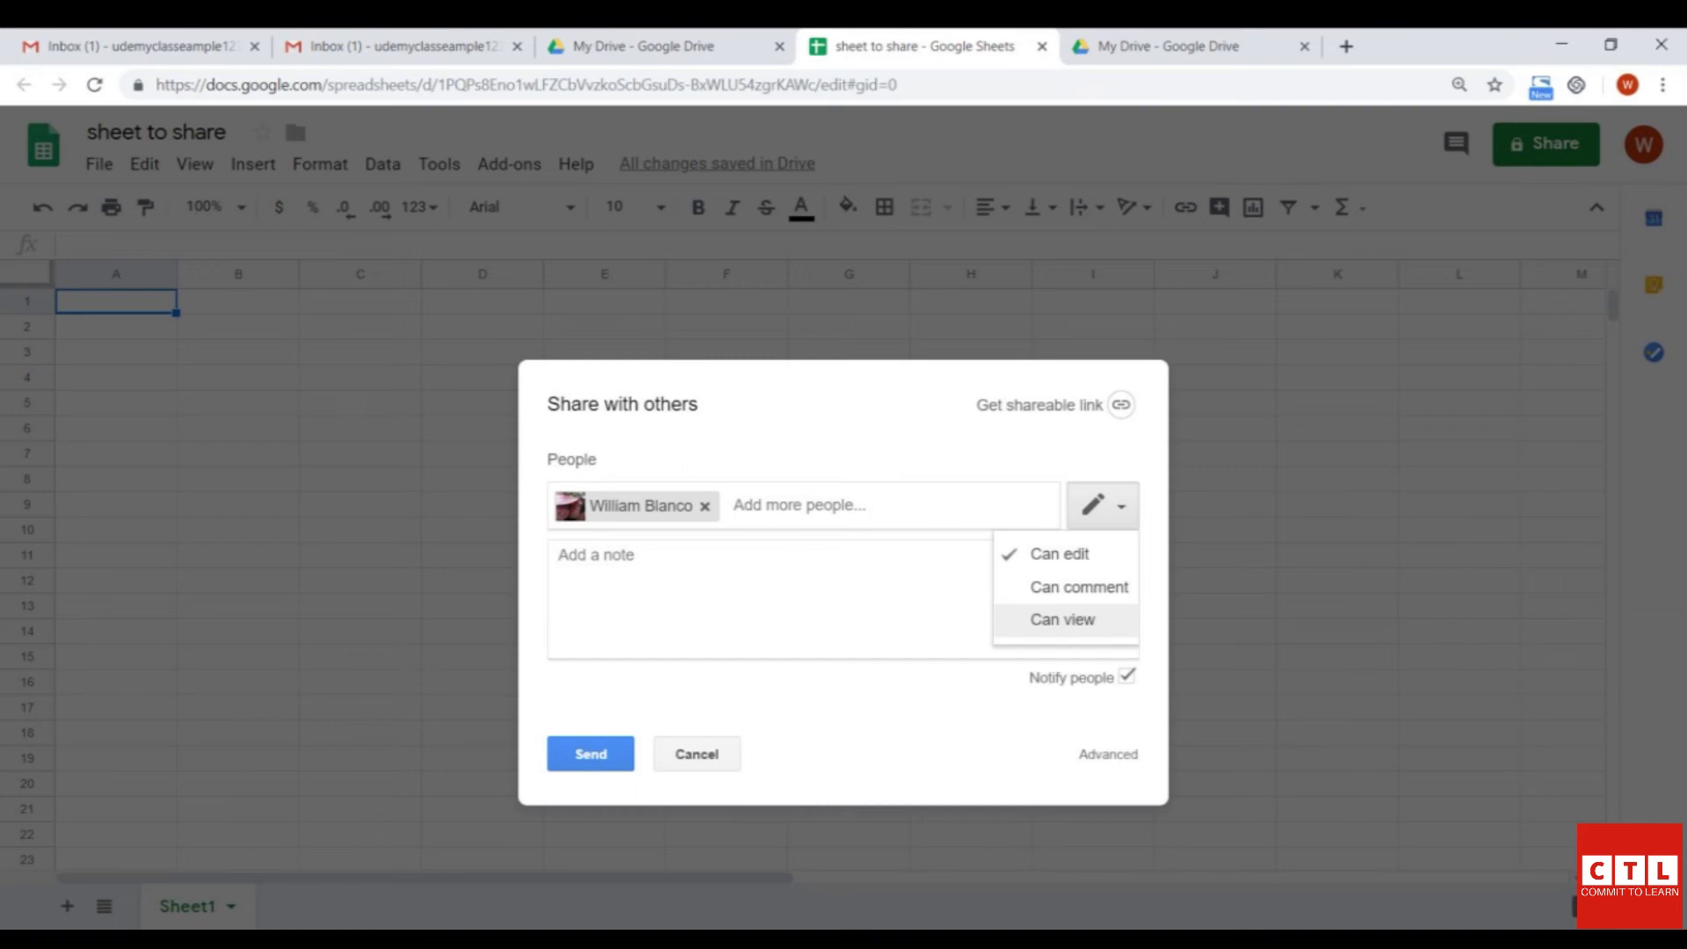
pyautogui.click(590, 754)
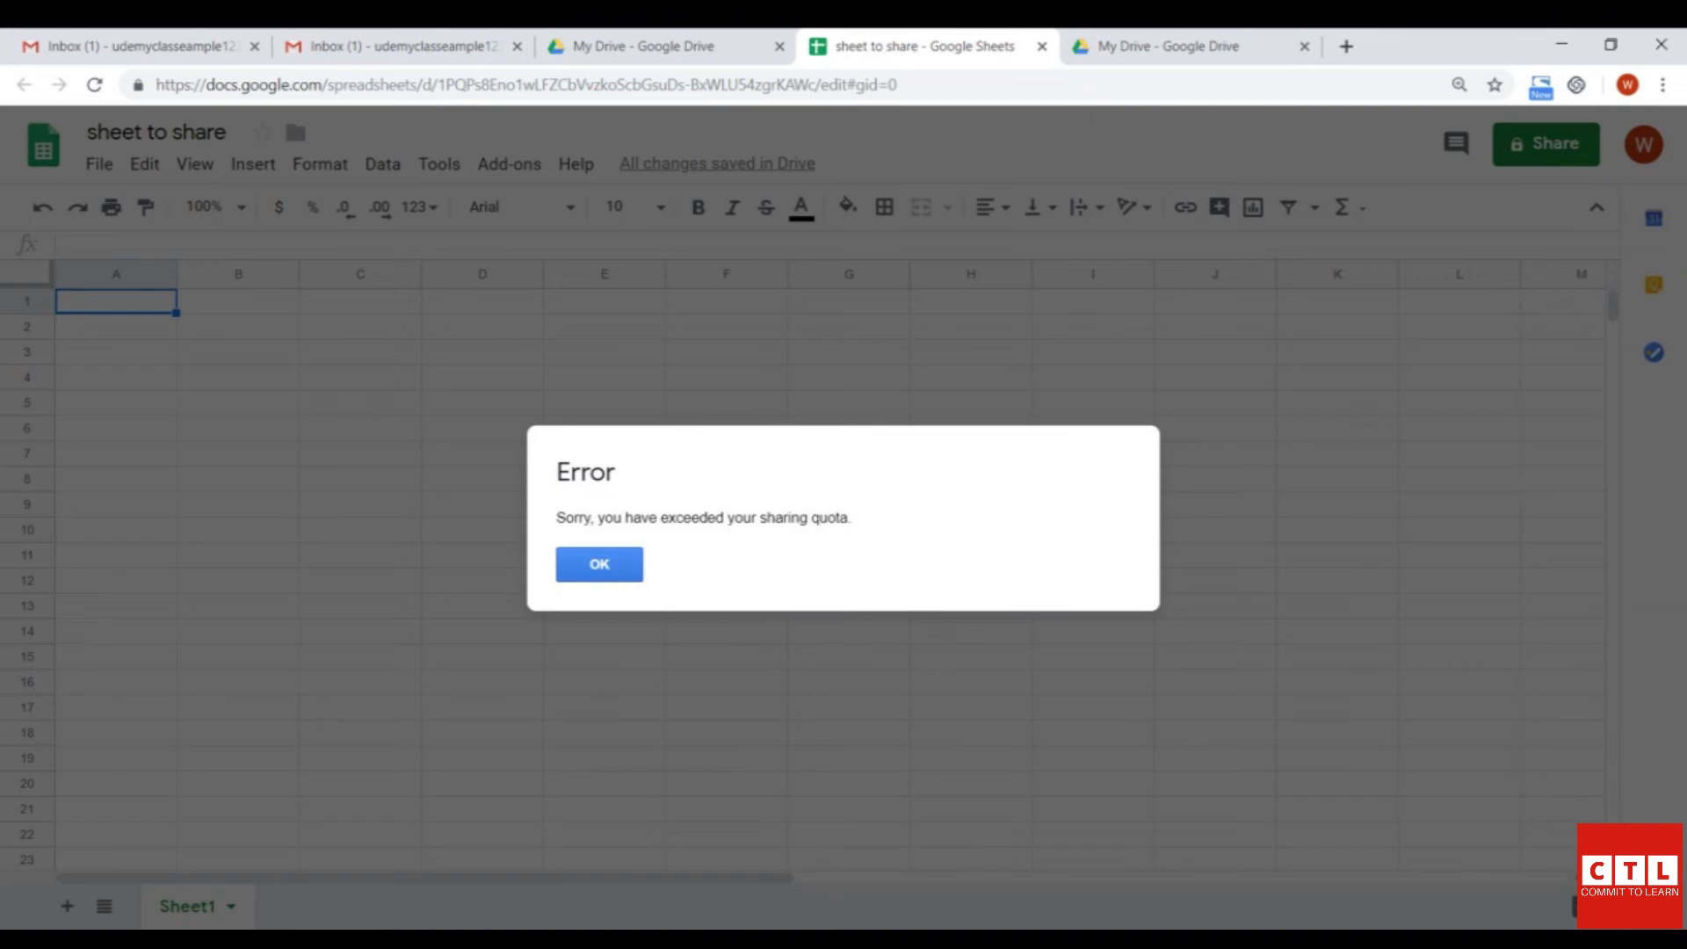
# - Retry sending, dismiss both sharing-quota errors, and remove the recipient from the list
pyautogui.click(599, 564)
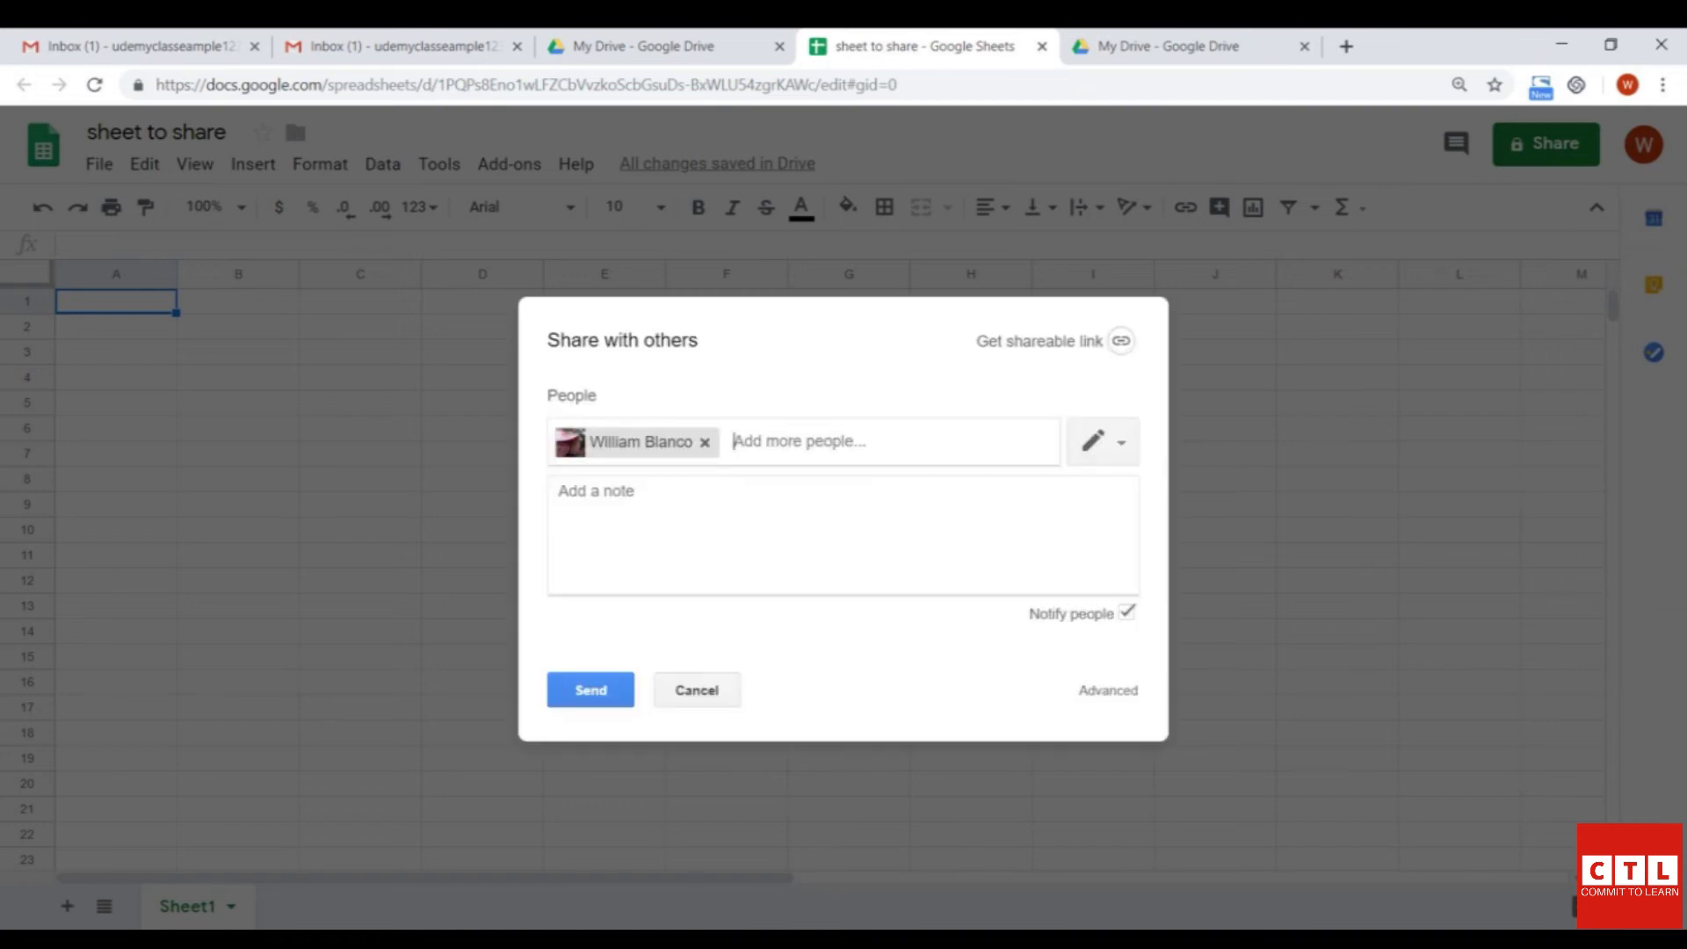
pyautogui.click(590, 690)
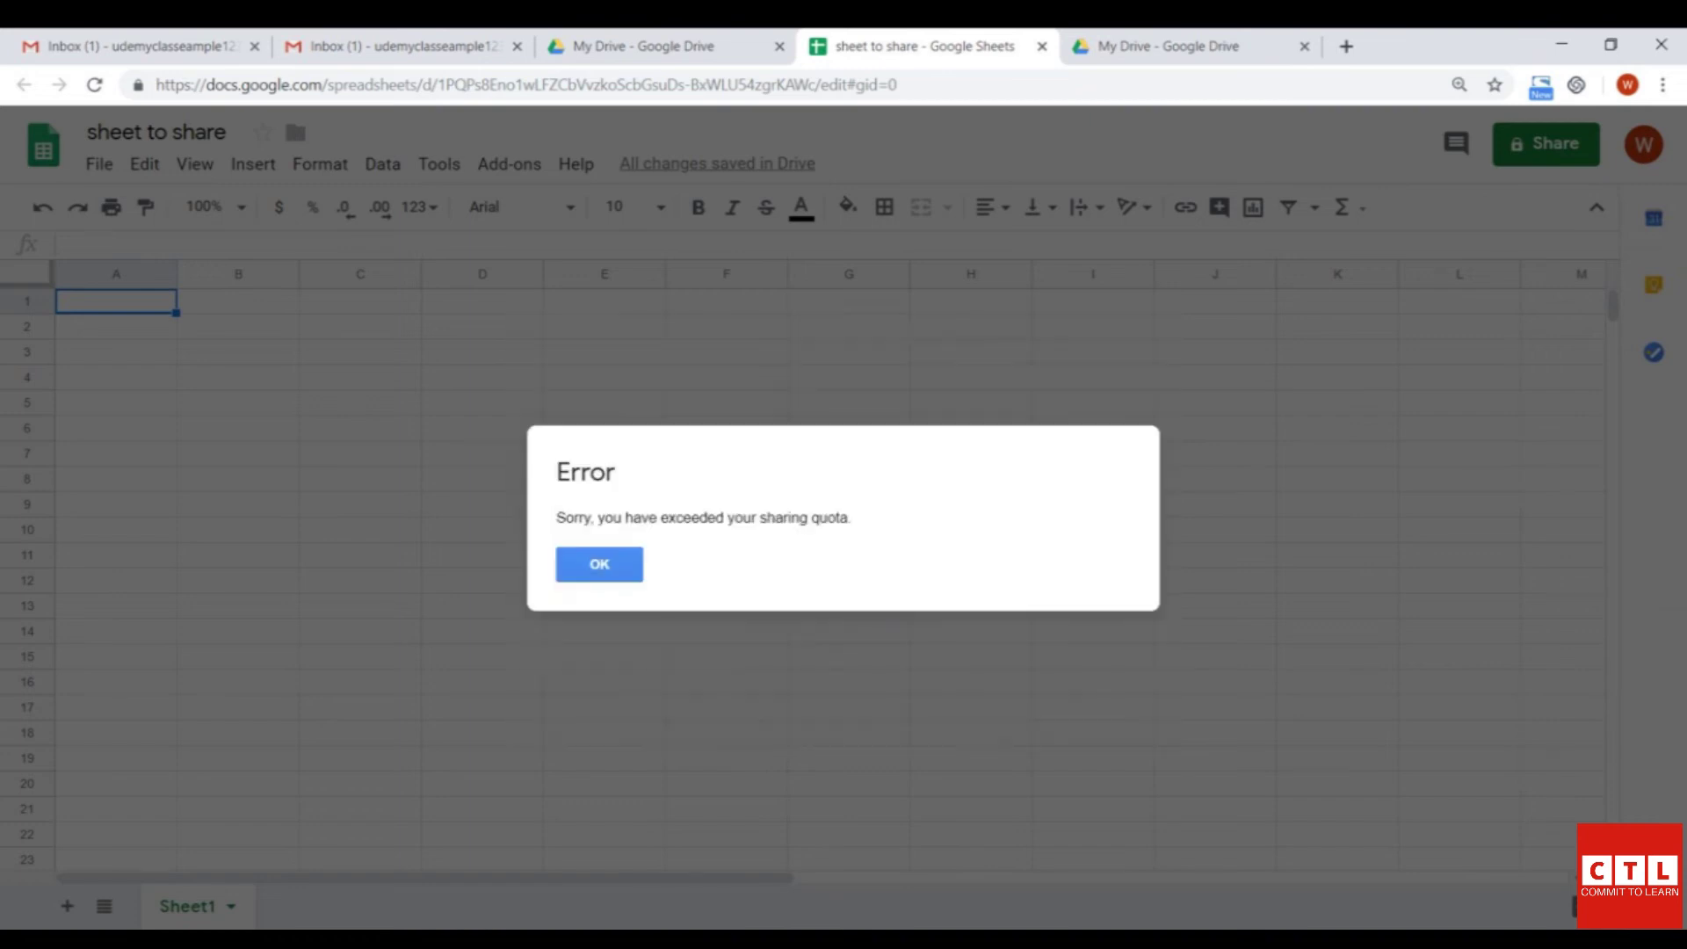
pyautogui.press('Return')
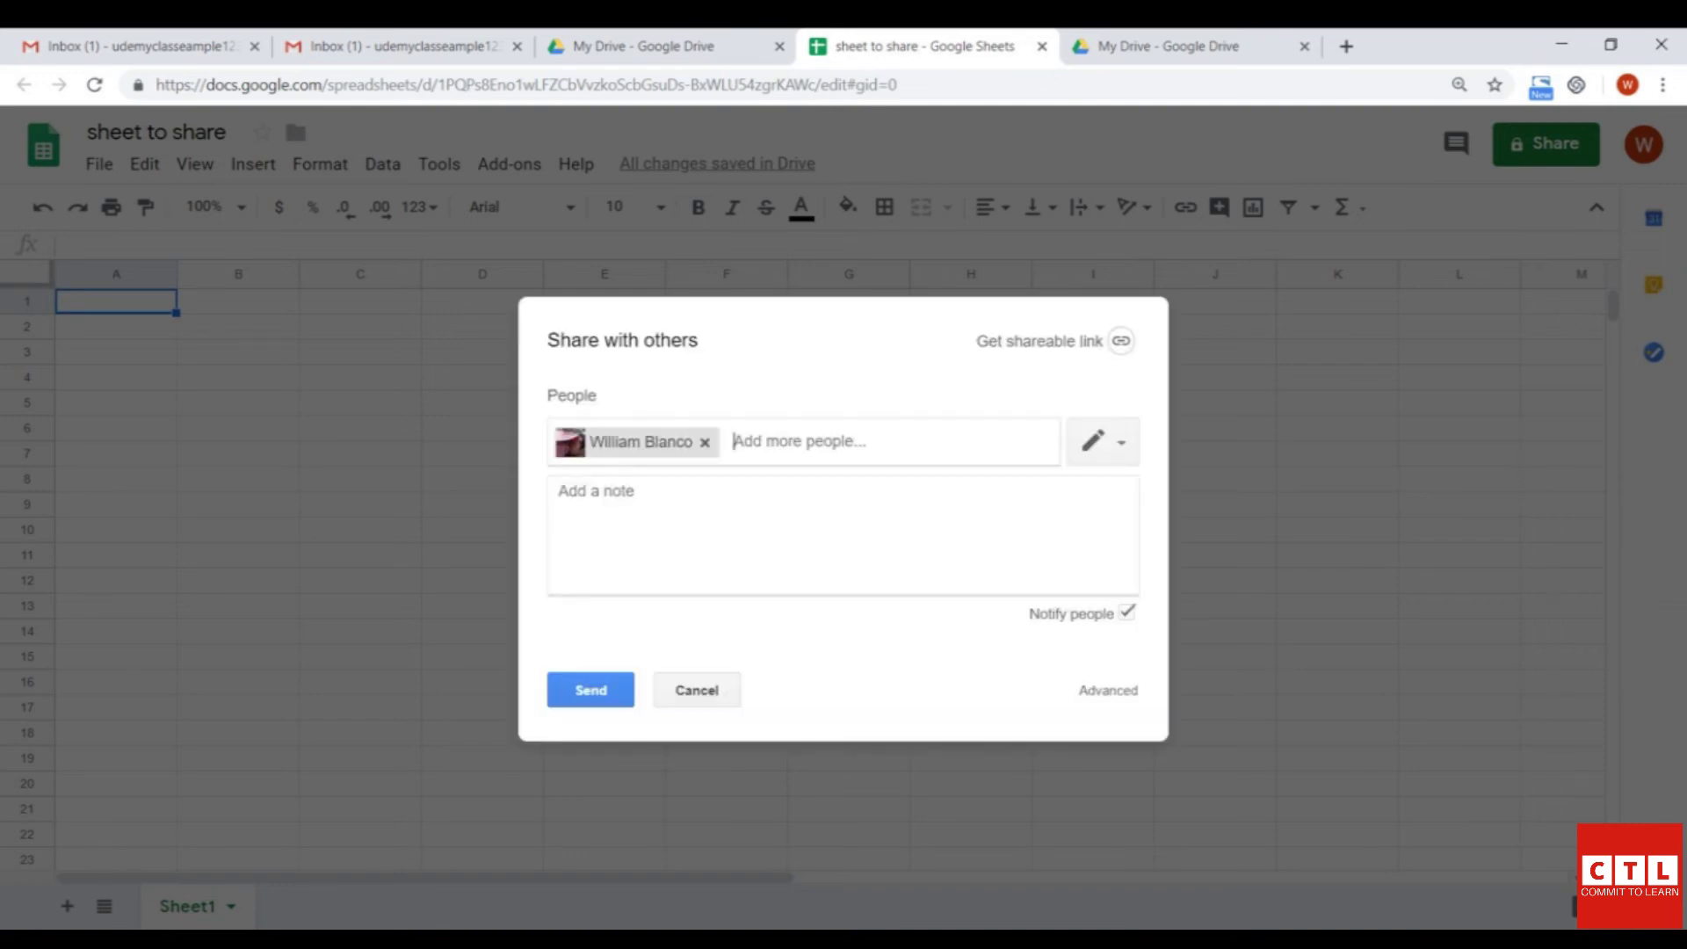
pyautogui.press('BackSpace')
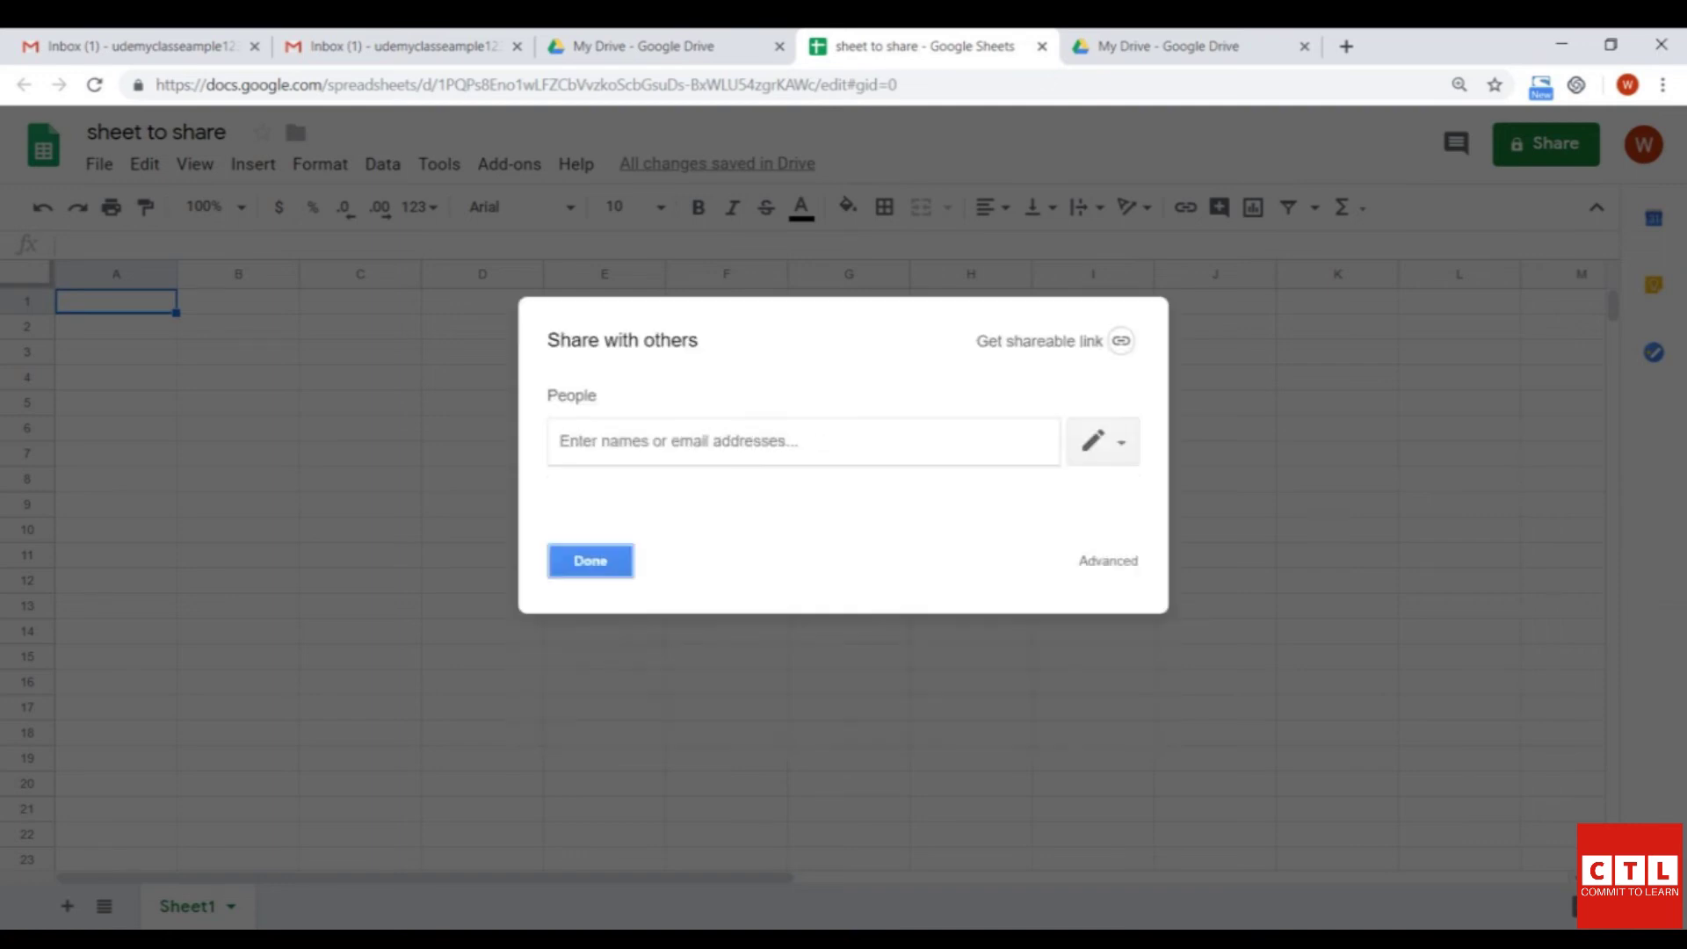
pyautogui.press('Return')
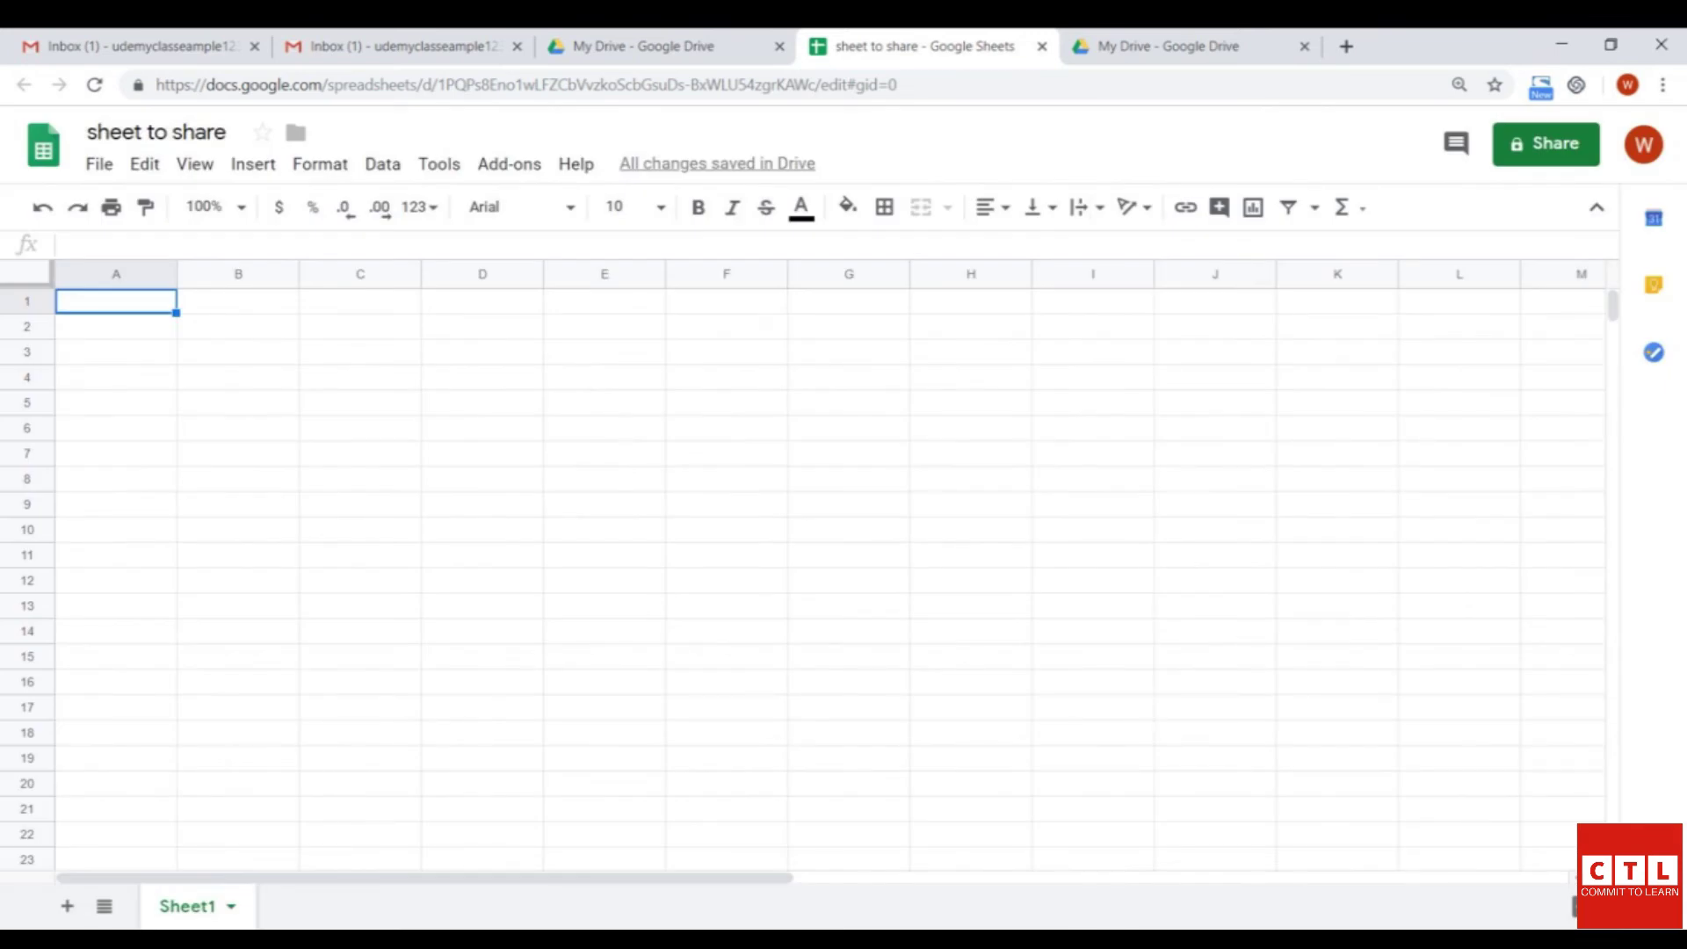
pyautogui.click(1547, 143)
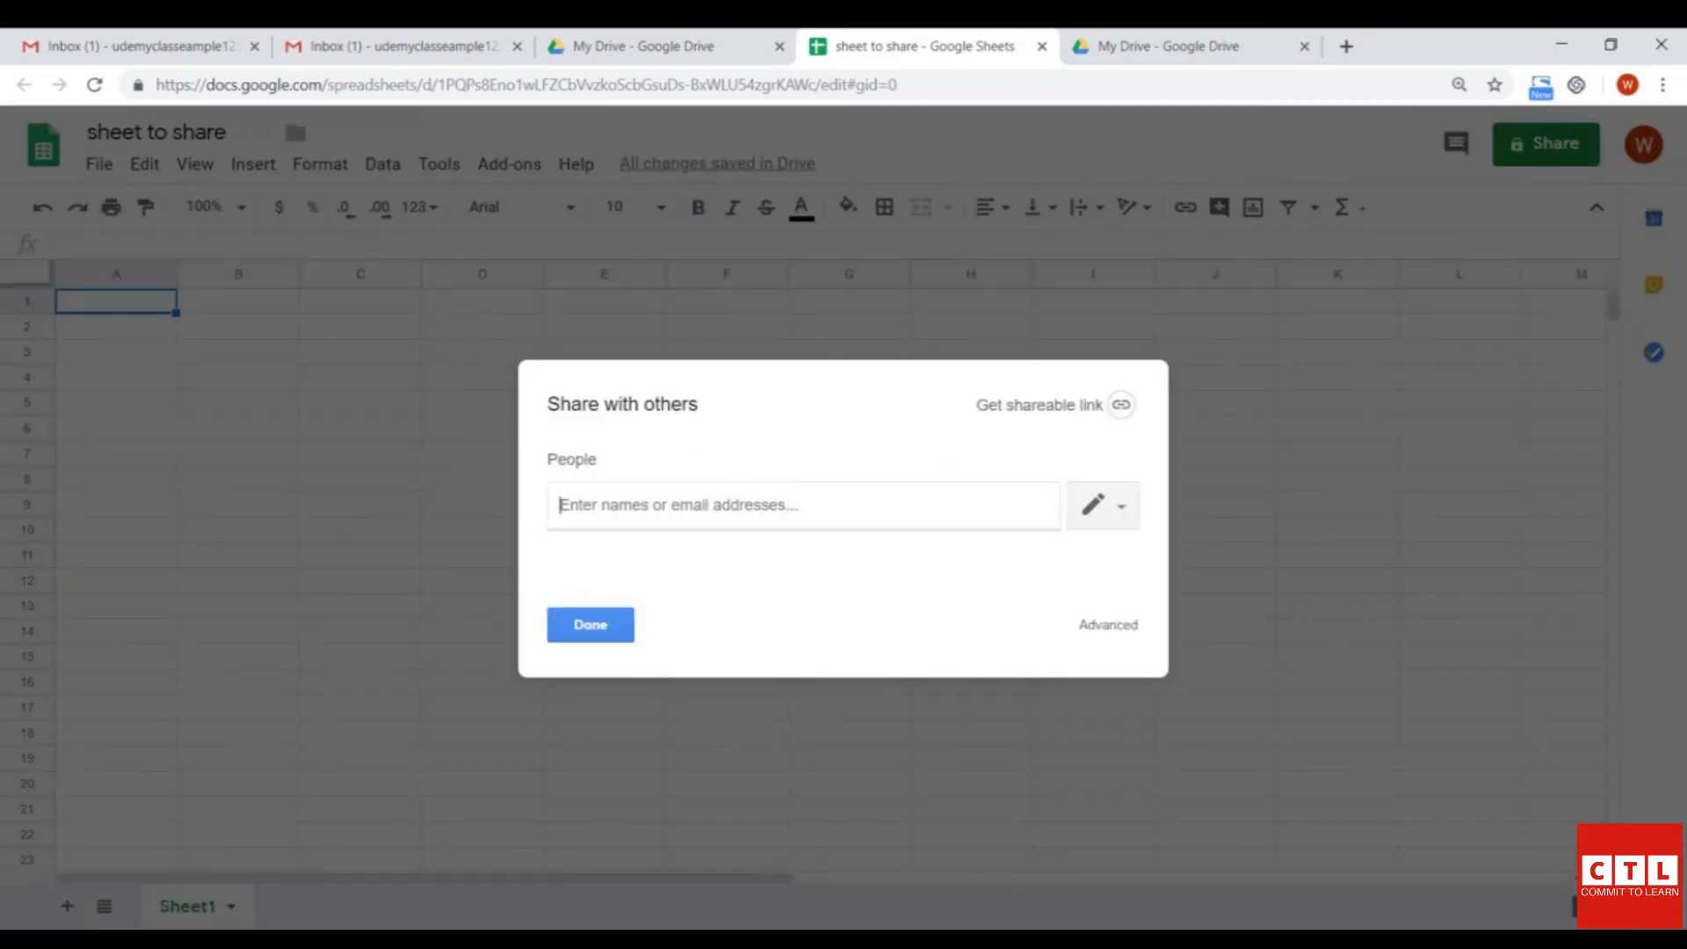
pyautogui.click(1108, 624)
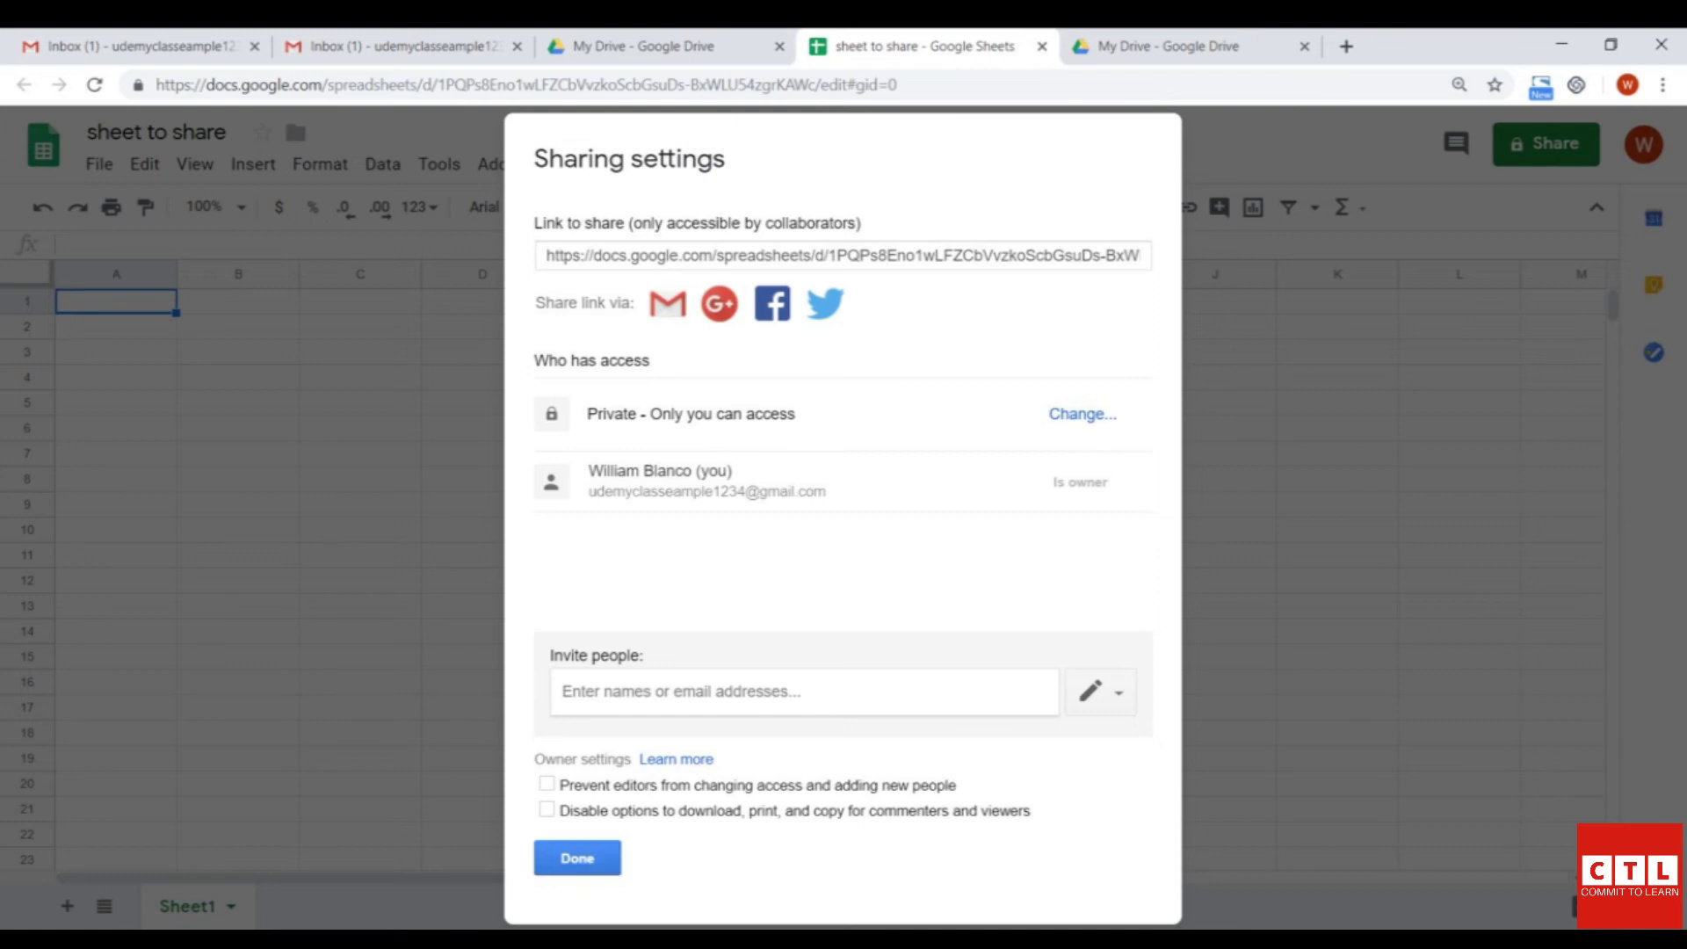
pyautogui.click(577, 857)
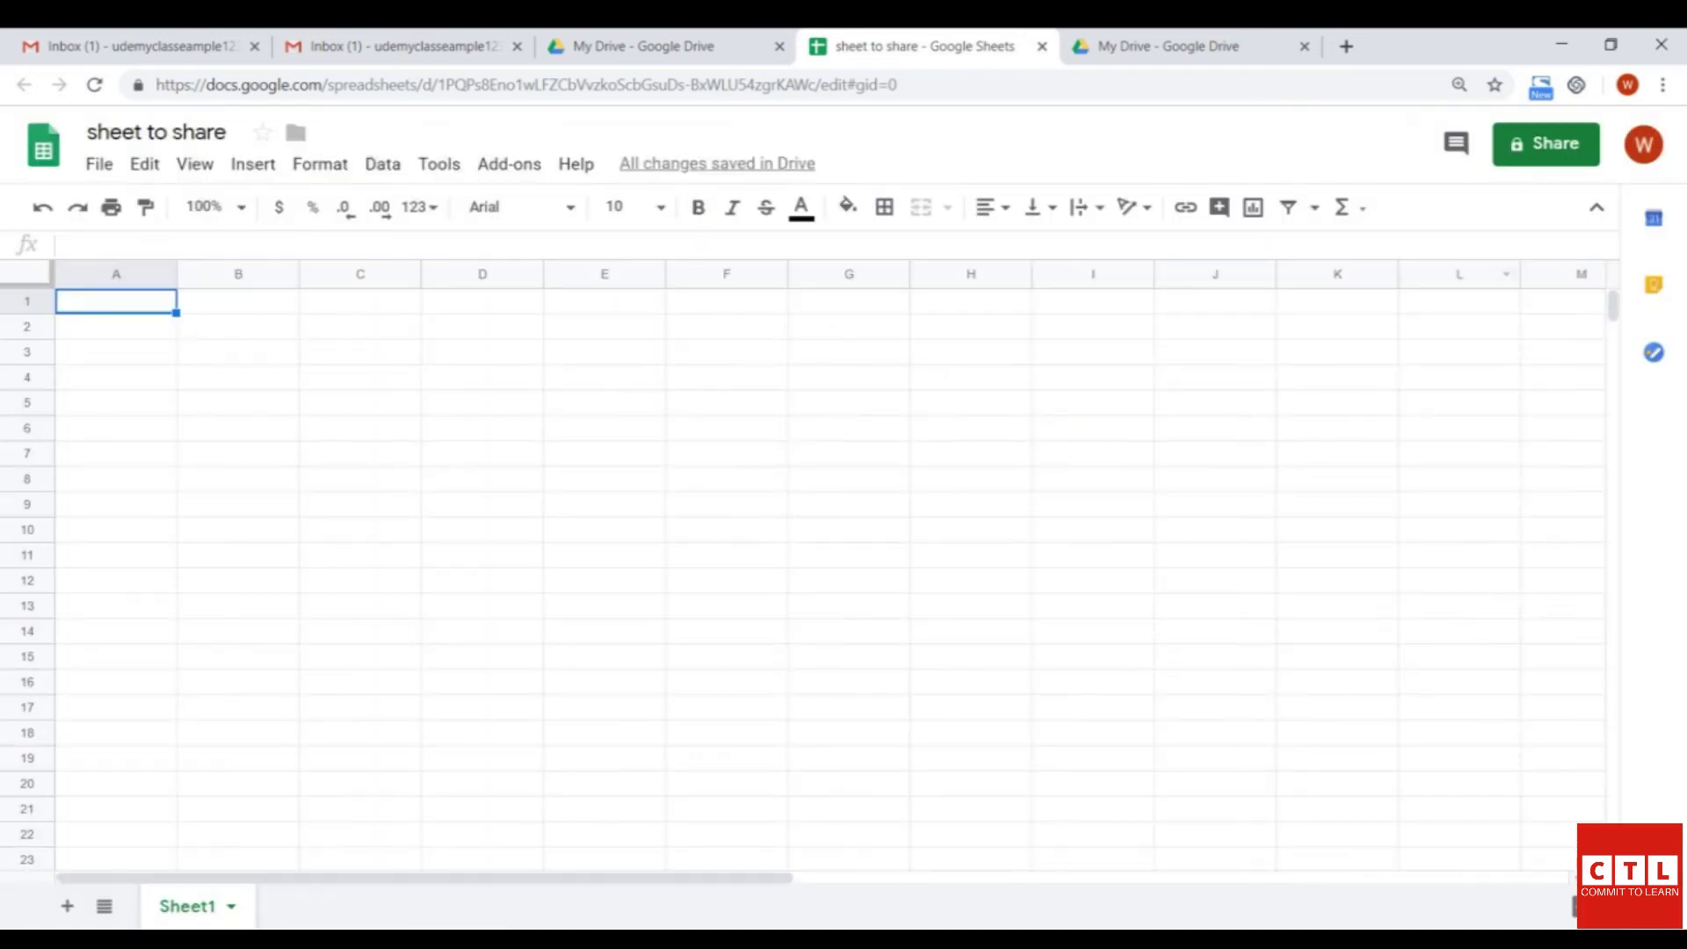
pyautogui.click(1546, 143)
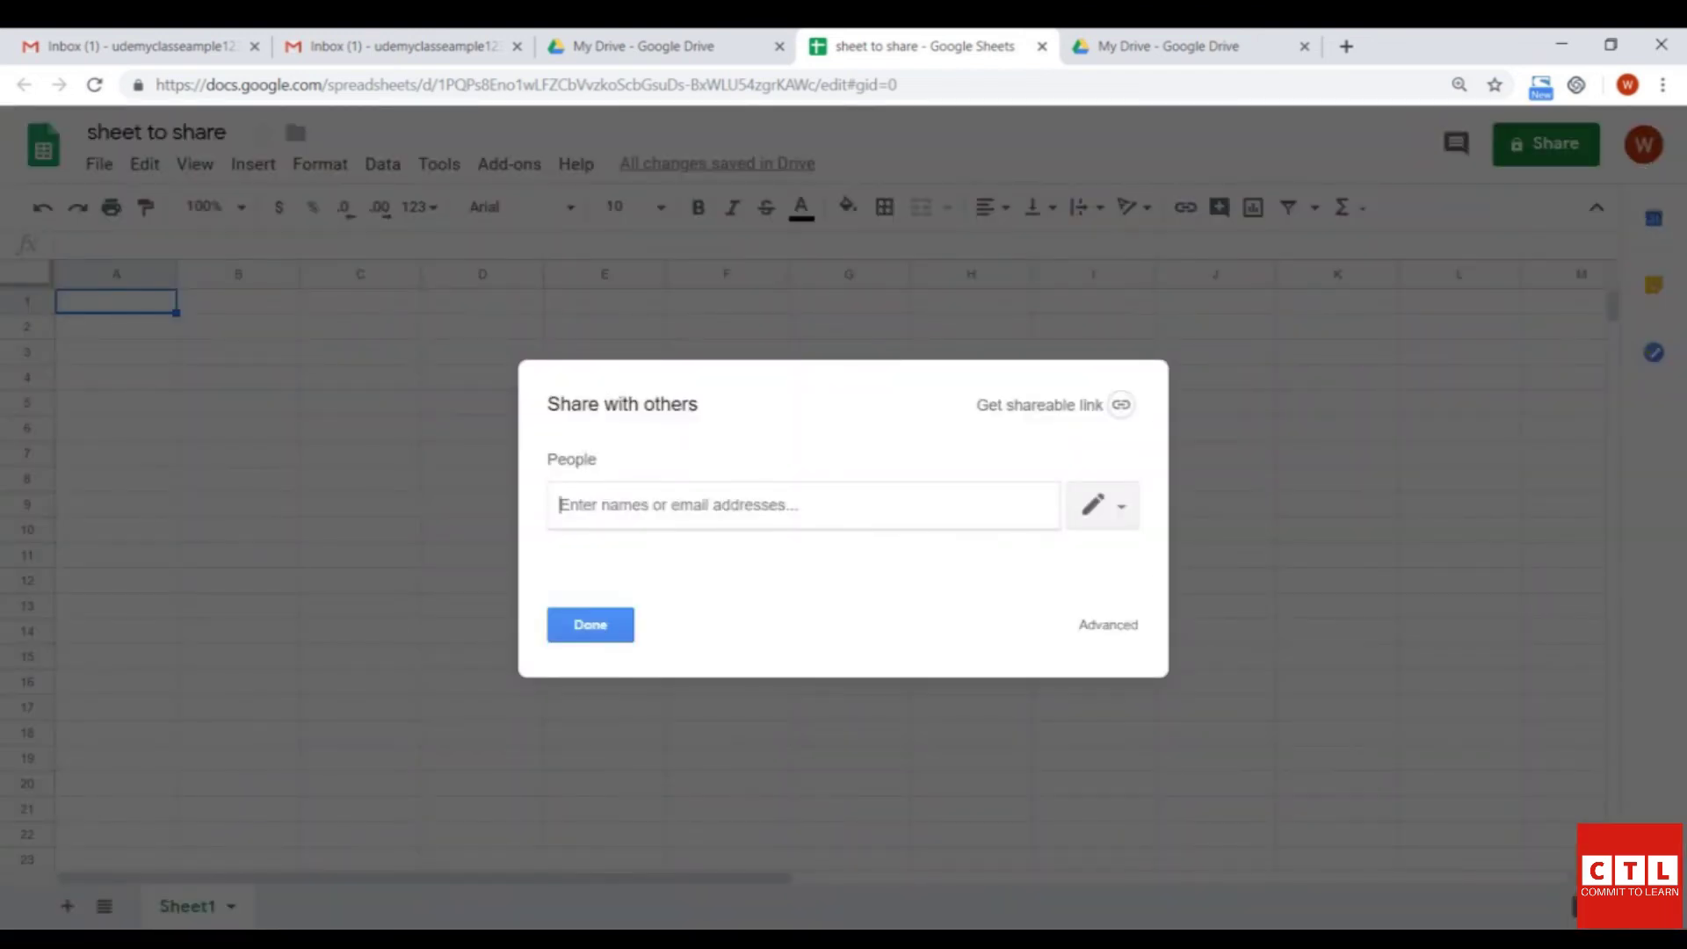
# - Check the permission choices, then add and remove a partial 'bla' recipient, leaving the share list empty
pyautogui.click(1103, 506)
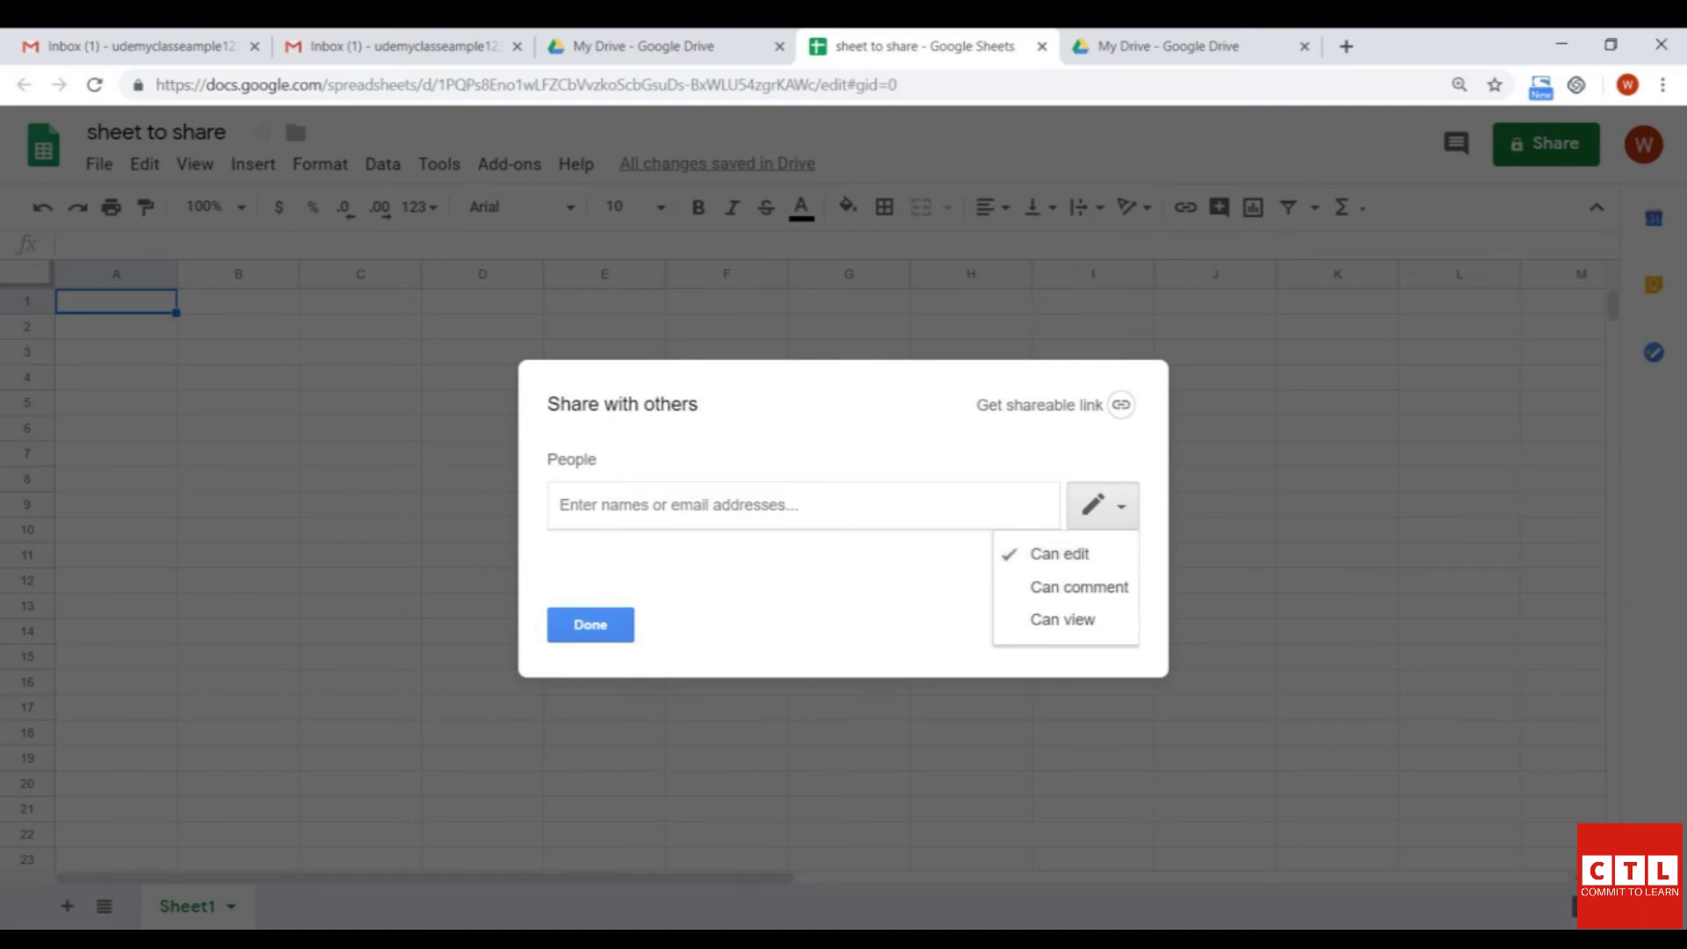
pyautogui.press('Escape')
pyautogui.write('b')
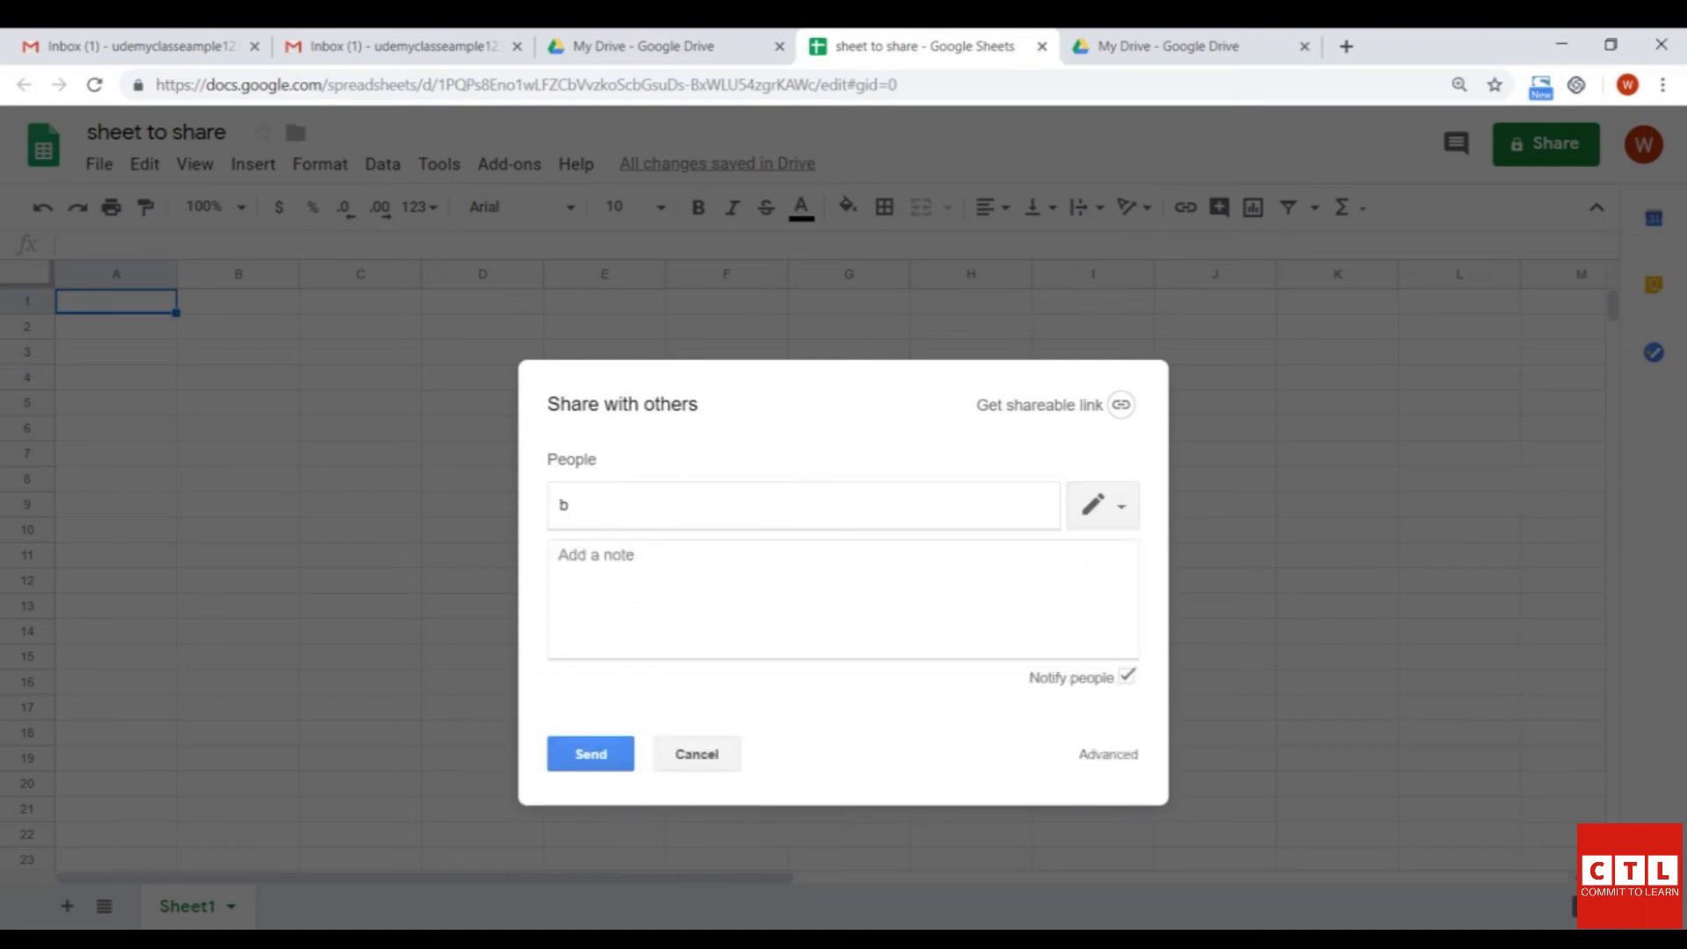
pyautogui.write('la')
pyautogui.press('Return')
pyautogui.press('BackSpace')
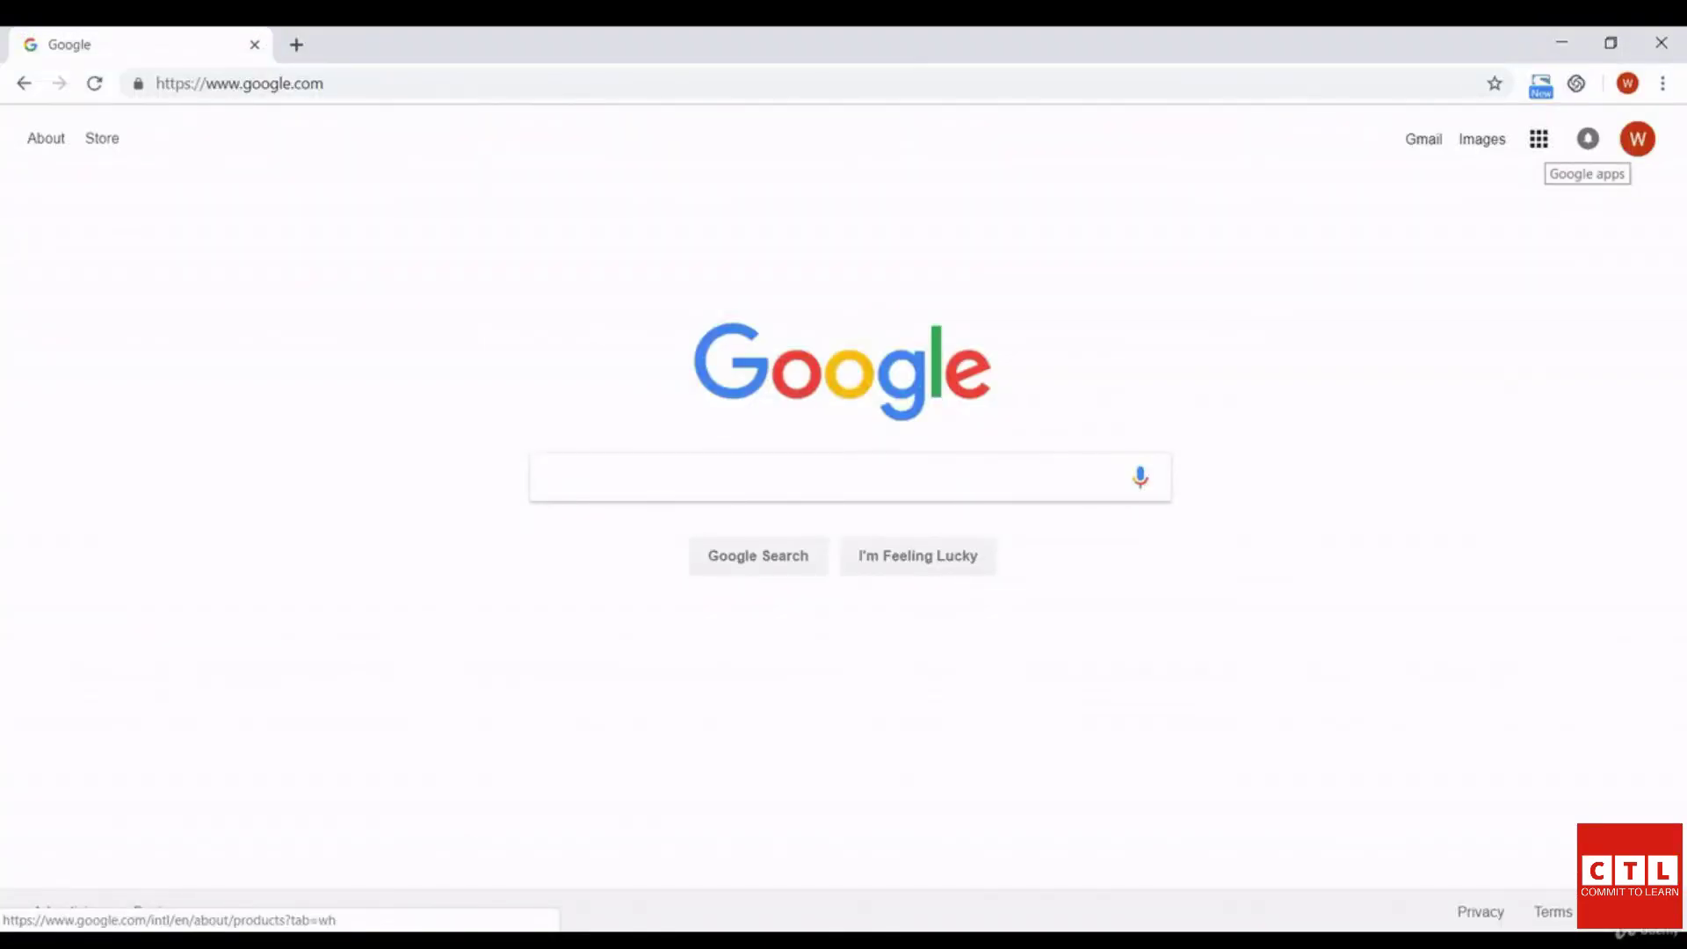
# - Go to Google Drive from the apps grid and open 'sheet to share' from My Drive
pyautogui.click(1539, 139)
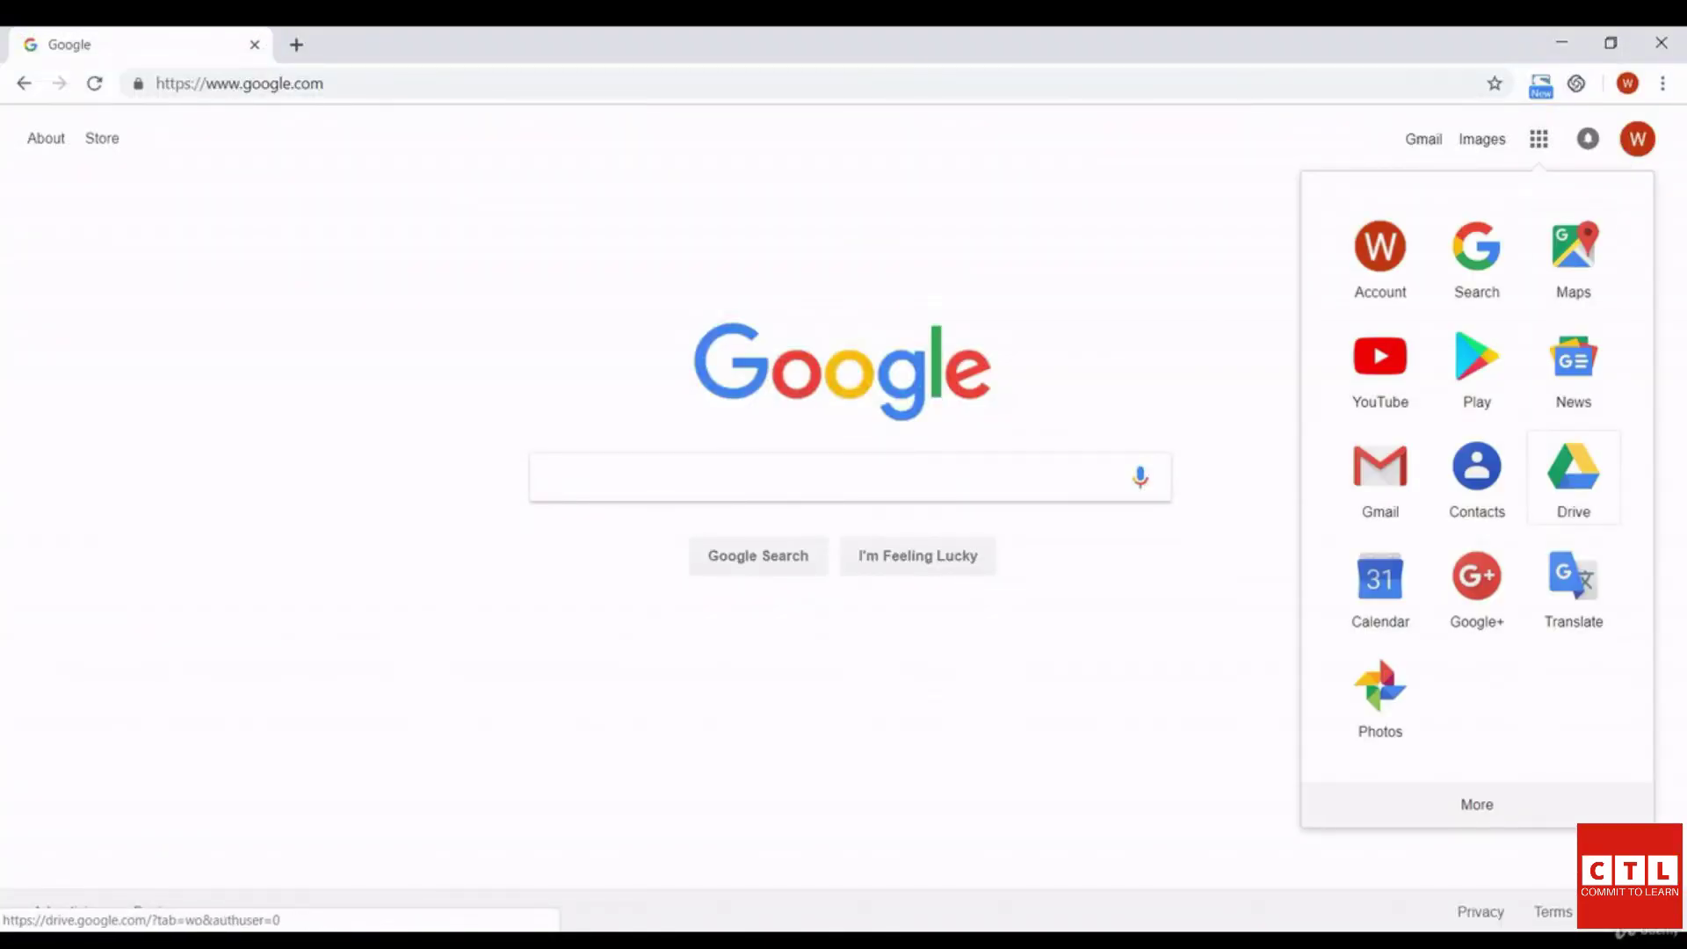
pyautogui.click(1573, 474)
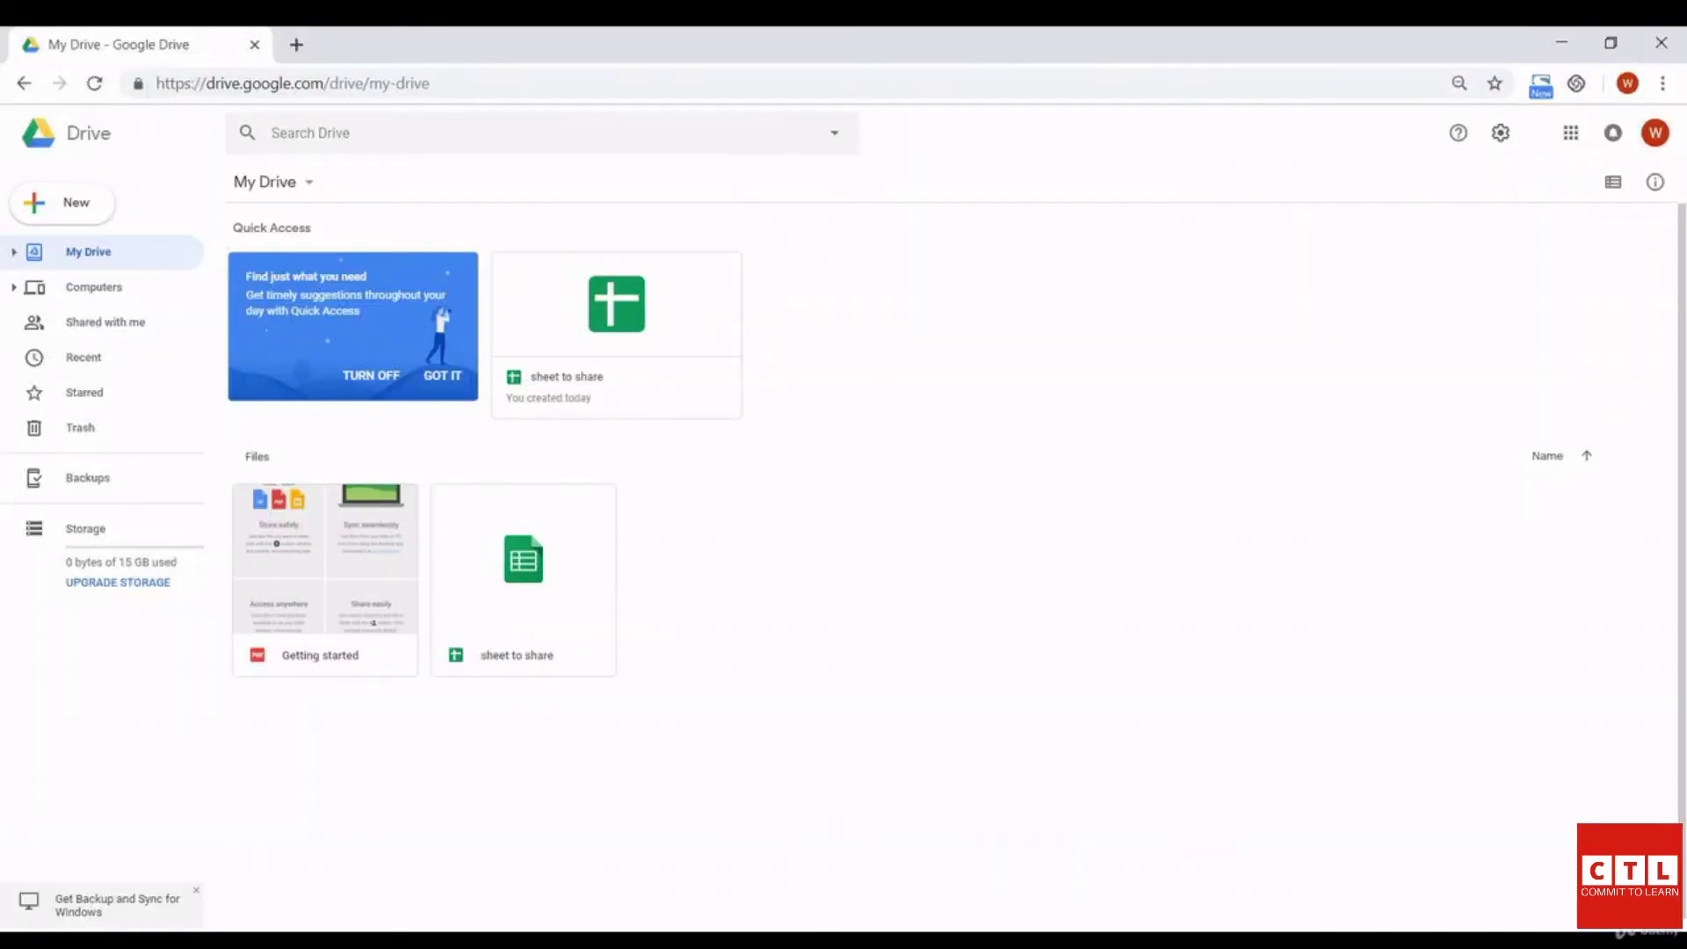
pyautogui.doubleClick(523, 580)
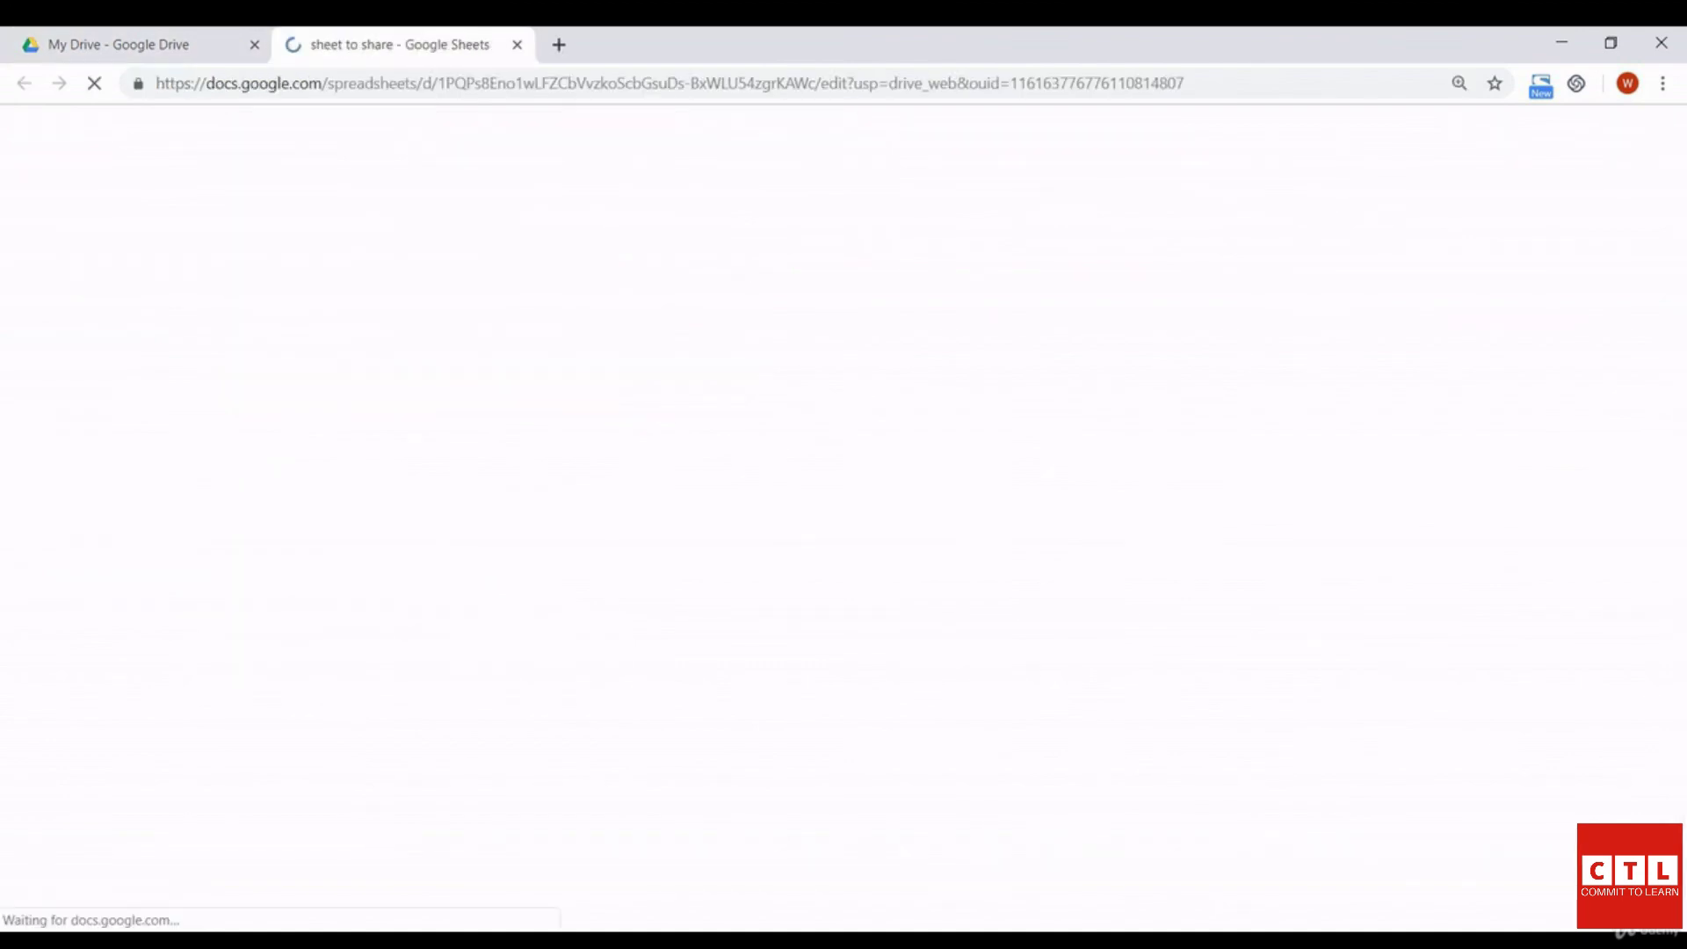